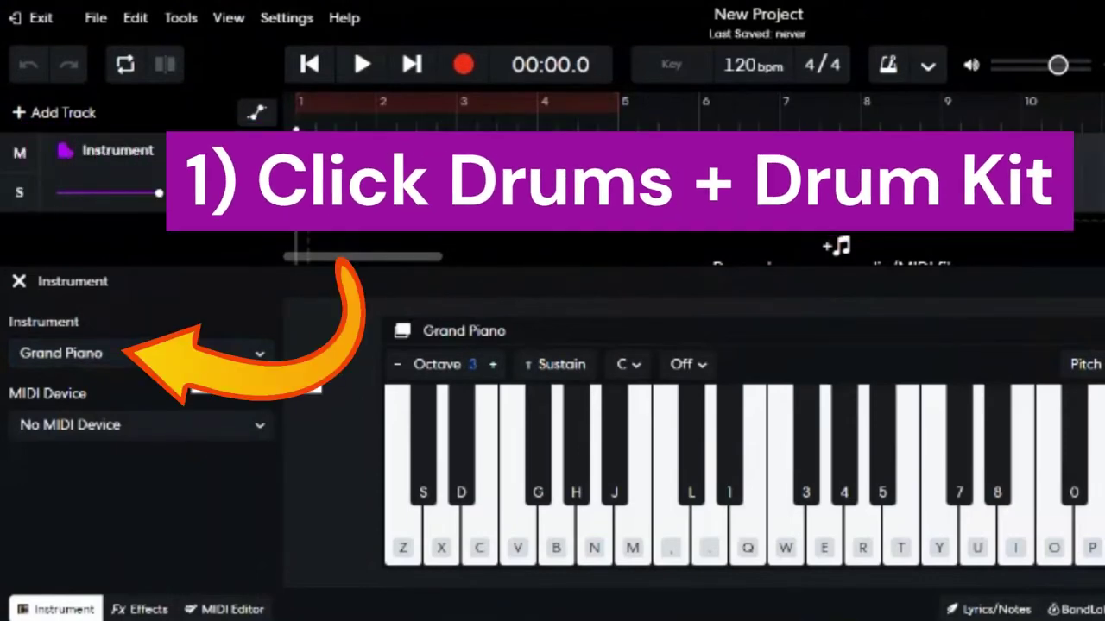
# Set the track's instrument to Electro Pop Kit from the Drum Pads category of Drums
pyautogui.click(190, 354)
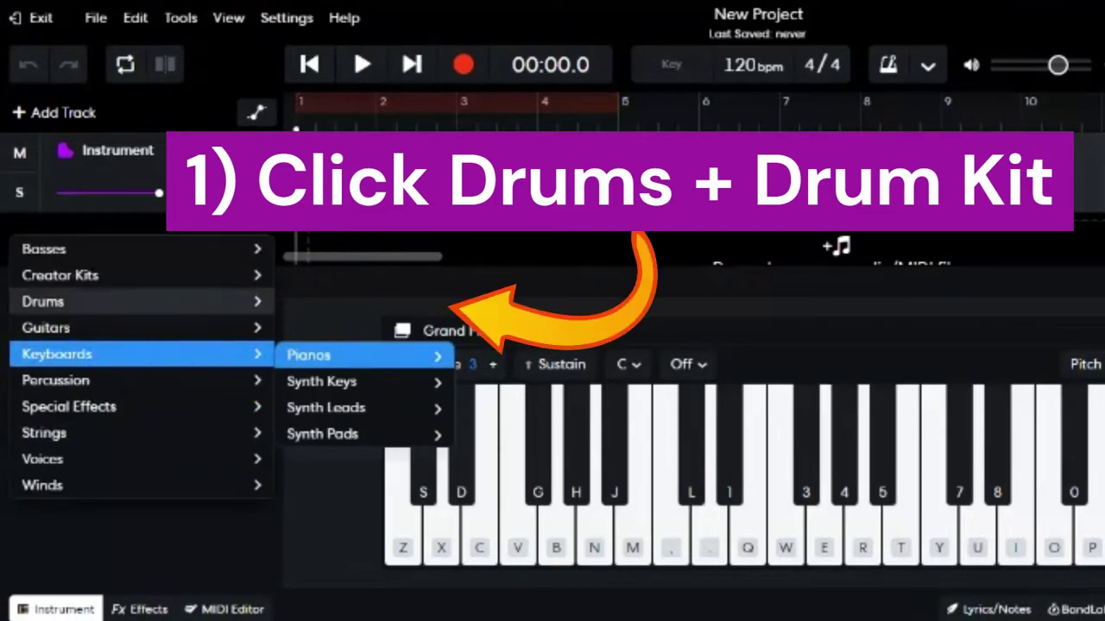
pyautogui.moveTo(142, 302)
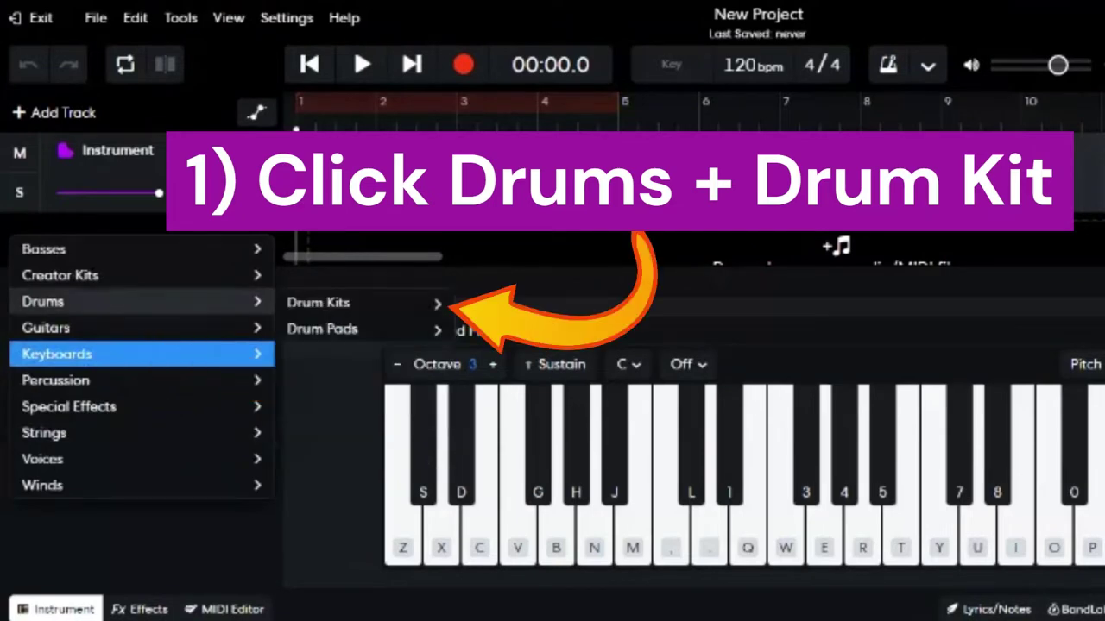
pyautogui.moveTo(362, 303)
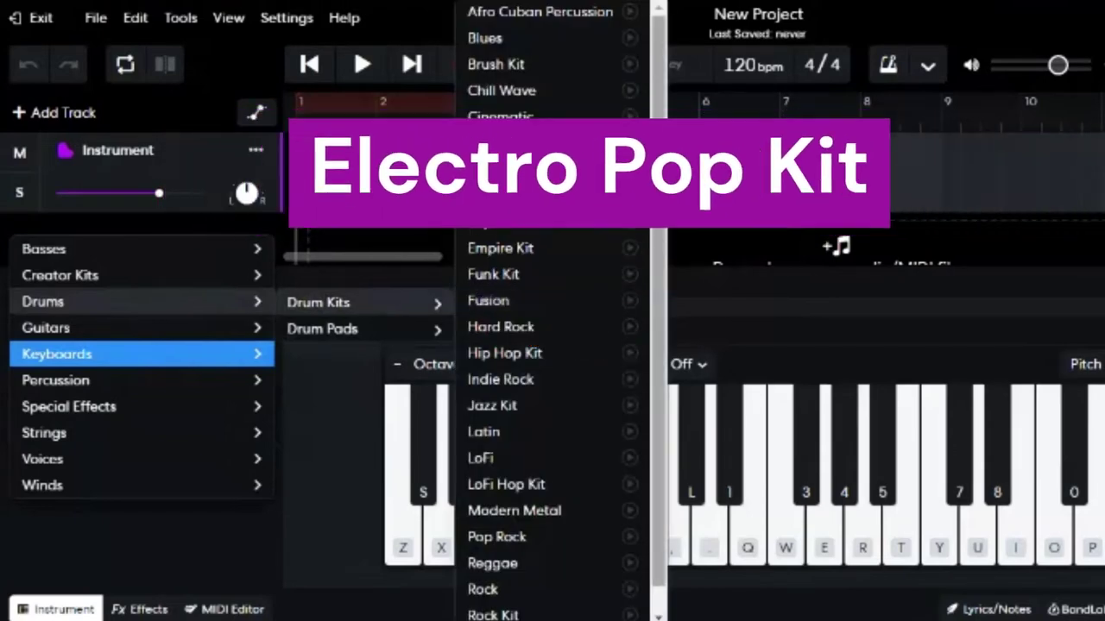
pyautogui.scroll(-1, 552, 311)
pyautogui.scroll(1, 552, 310)
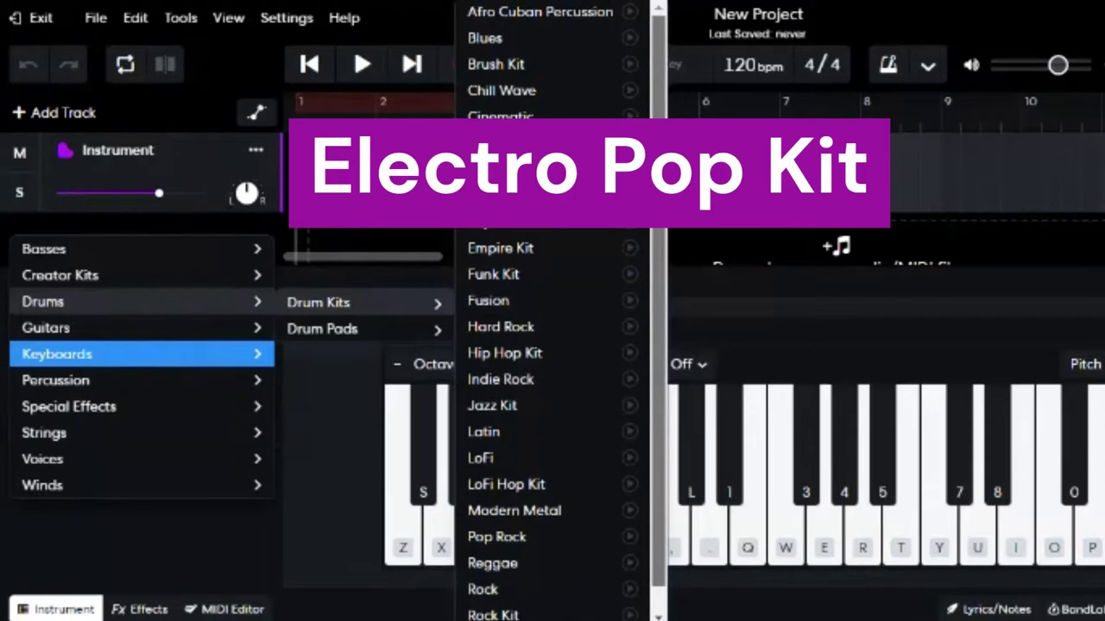
pyautogui.scroll(-1, 552, 311)
pyautogui.scroll(1, 552, 311)
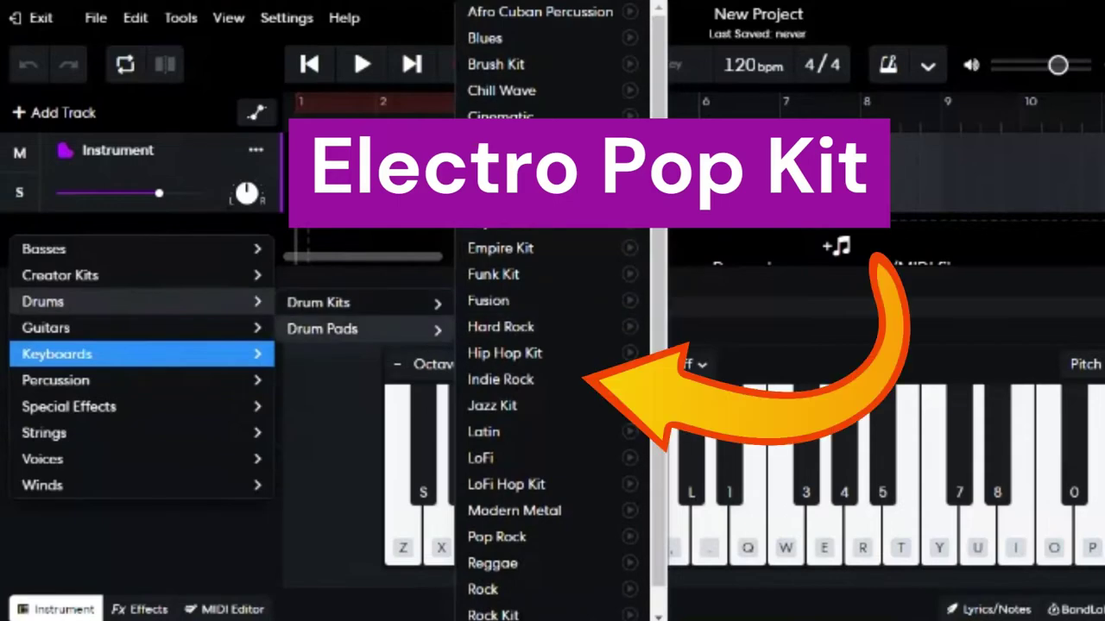
pyautogui.moveTo(363, 330)
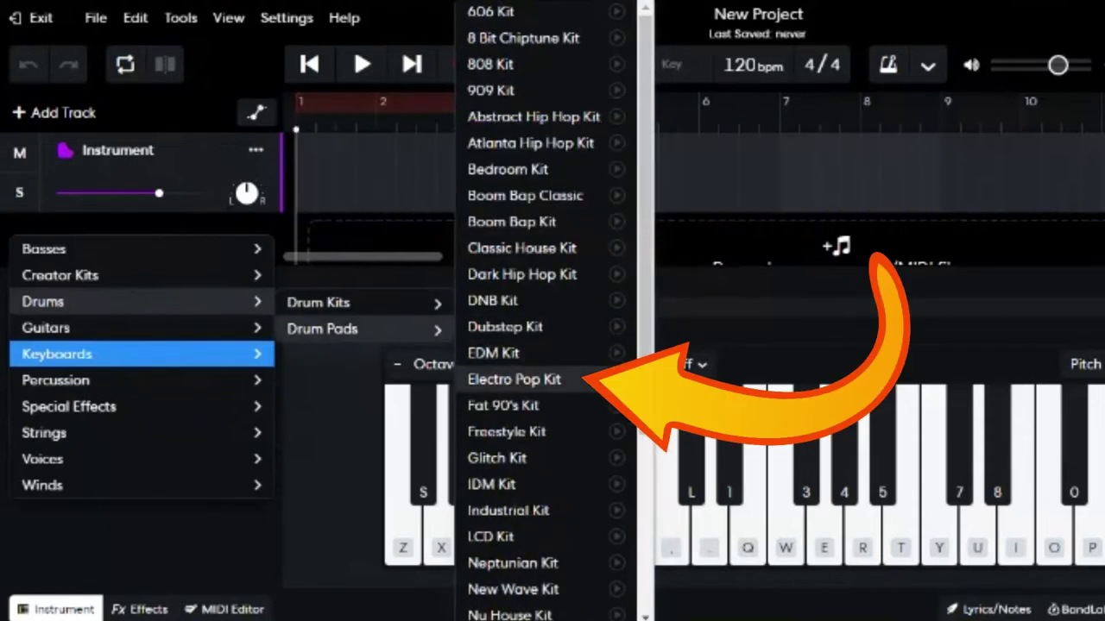
pyautogui.click(513, 379)
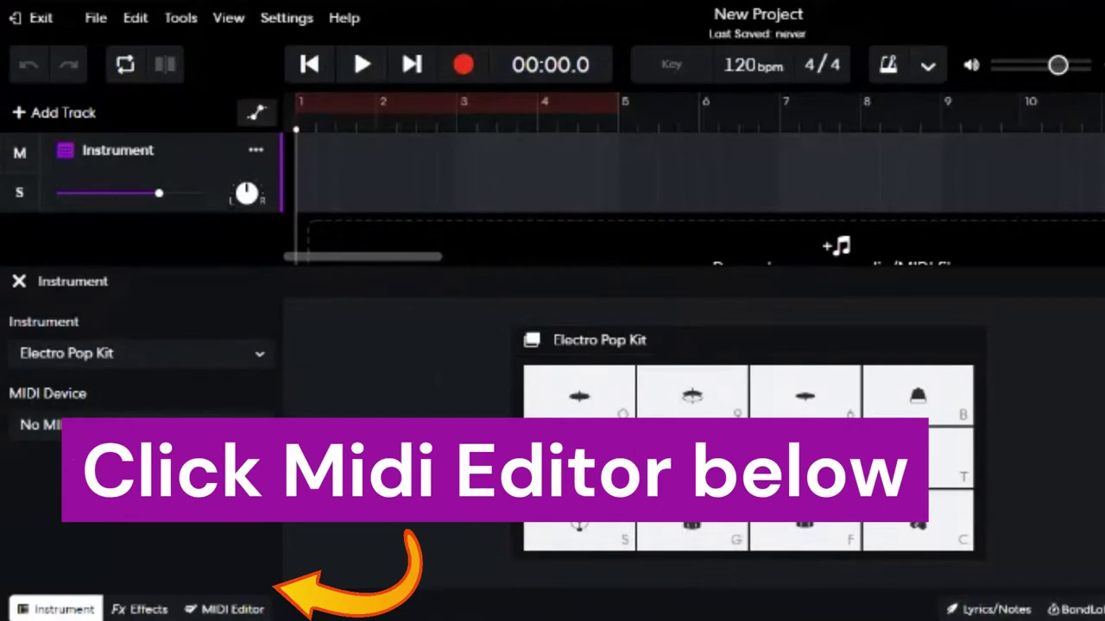
# Open the drum track in the MIDI Editor and add kick notes on all four beats of bar 1
pyautogui.click(224, 610)
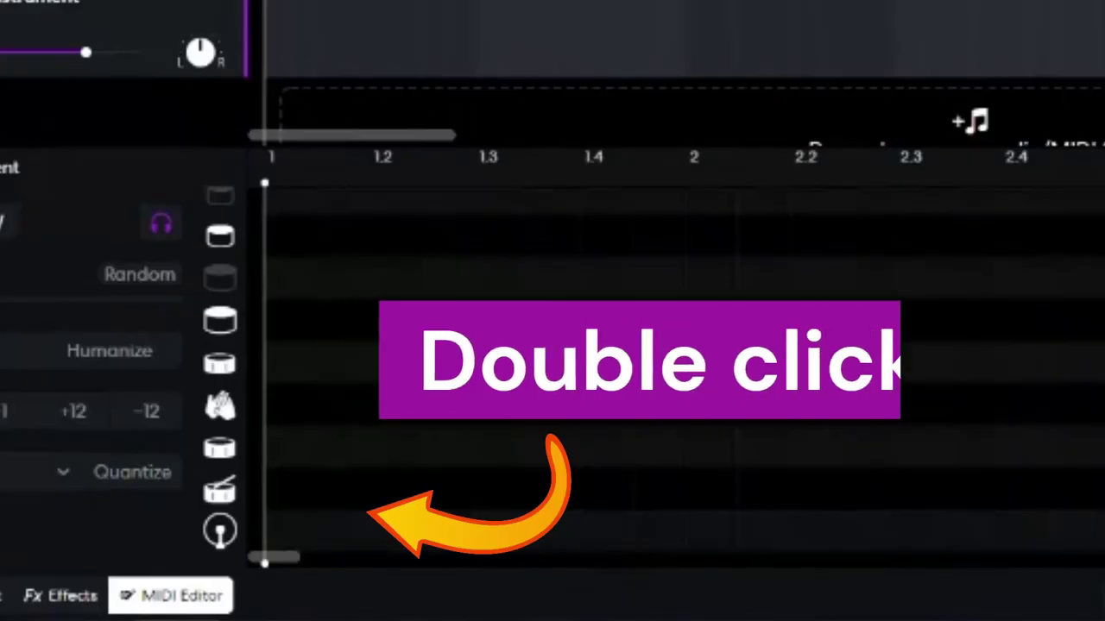
pyautogui.doubleClick(327, 561)
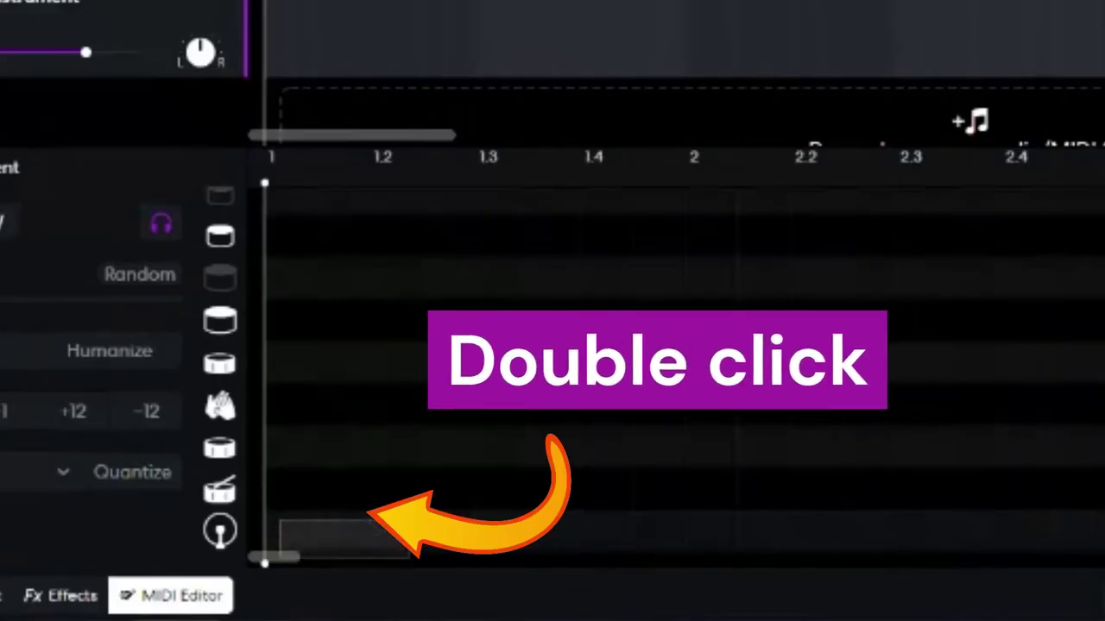
pyautogui.moveTo(409, 559); pyautogui.dragTo(443, 560)
pyautogui.doubleClick(284, 526)
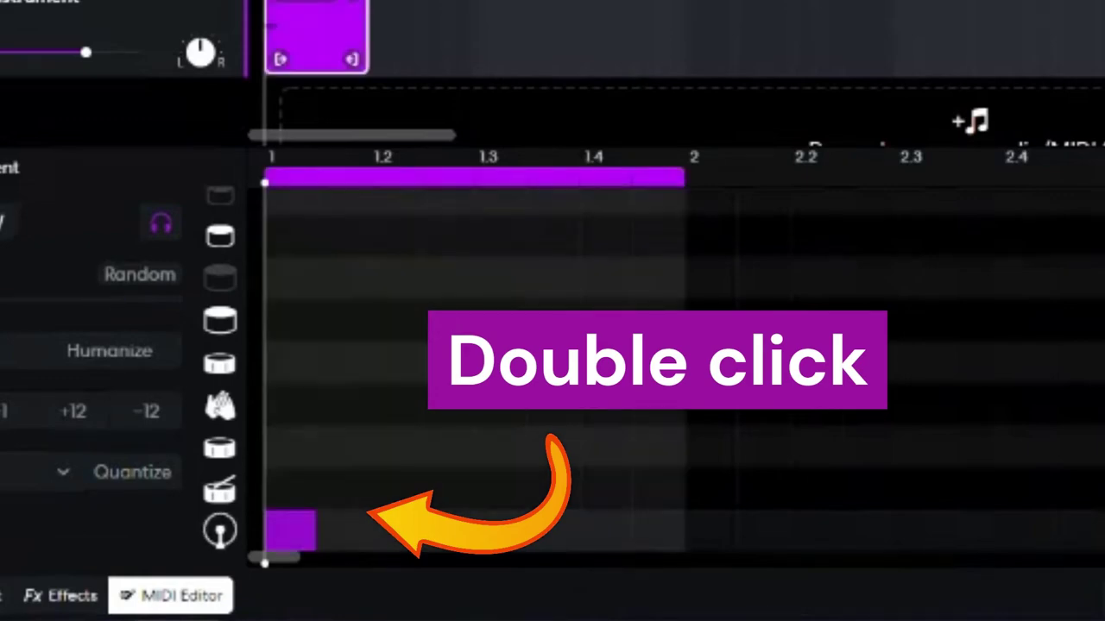
pyautogui.doubleClick(394, 530)
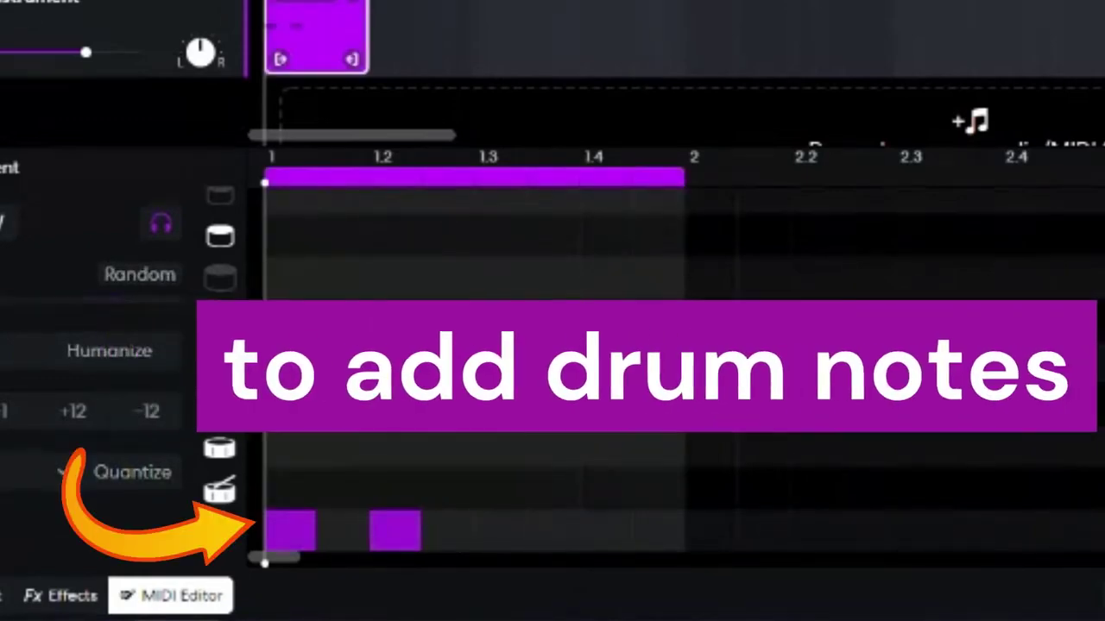
pyautogui.doubleClick(501, 530)
pyautogui.doubleClick(605, 530)
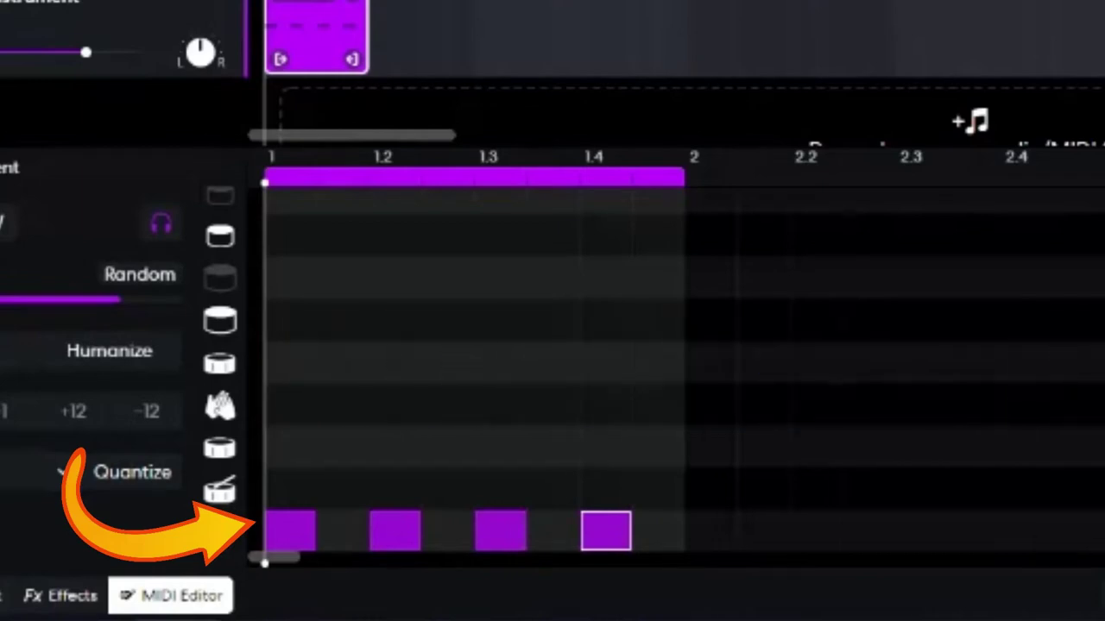
# Add four off-beat notes between and after the kicks in bar 1, on the drum row directly below the handclap
pyautogui.doubleClick(343, 447)
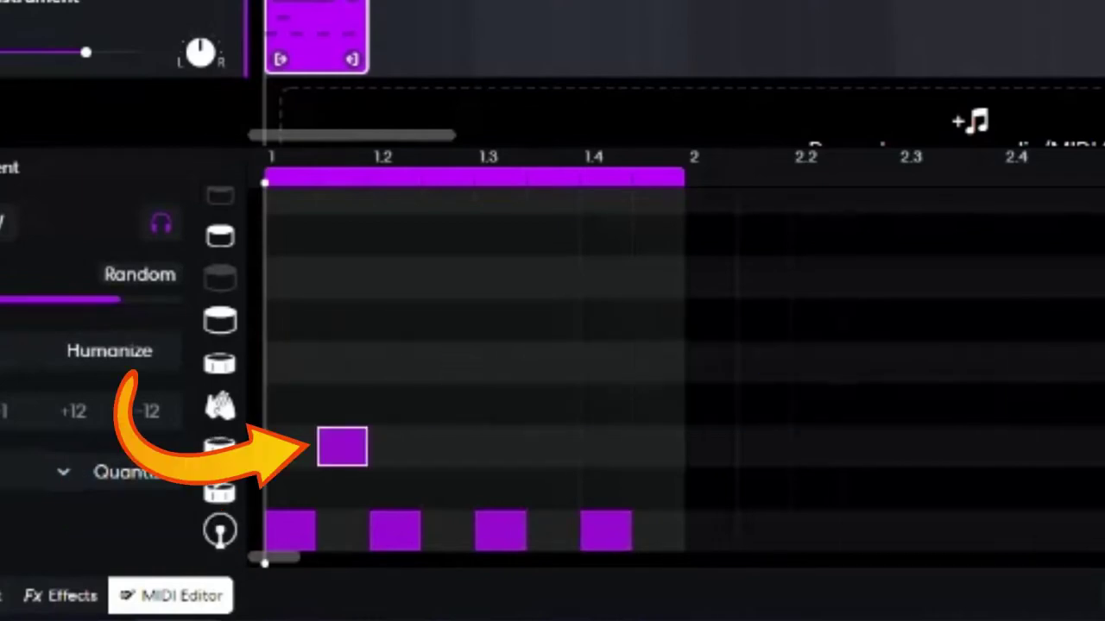
pyautogui.doubleClick(448, 446)
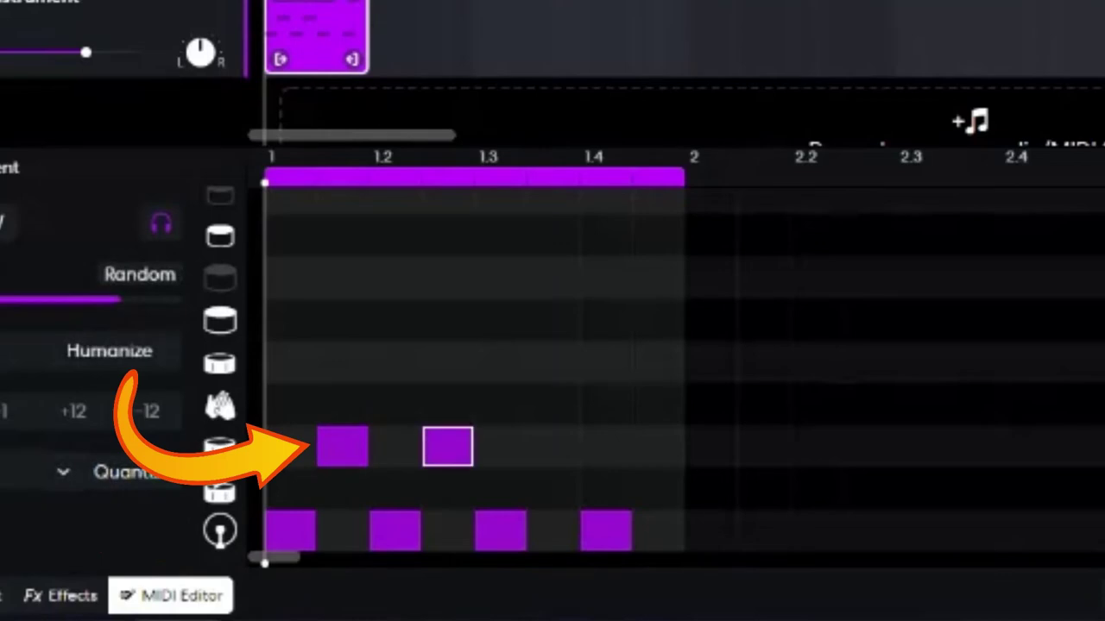
pyautogui.doubleClick(553, 446)
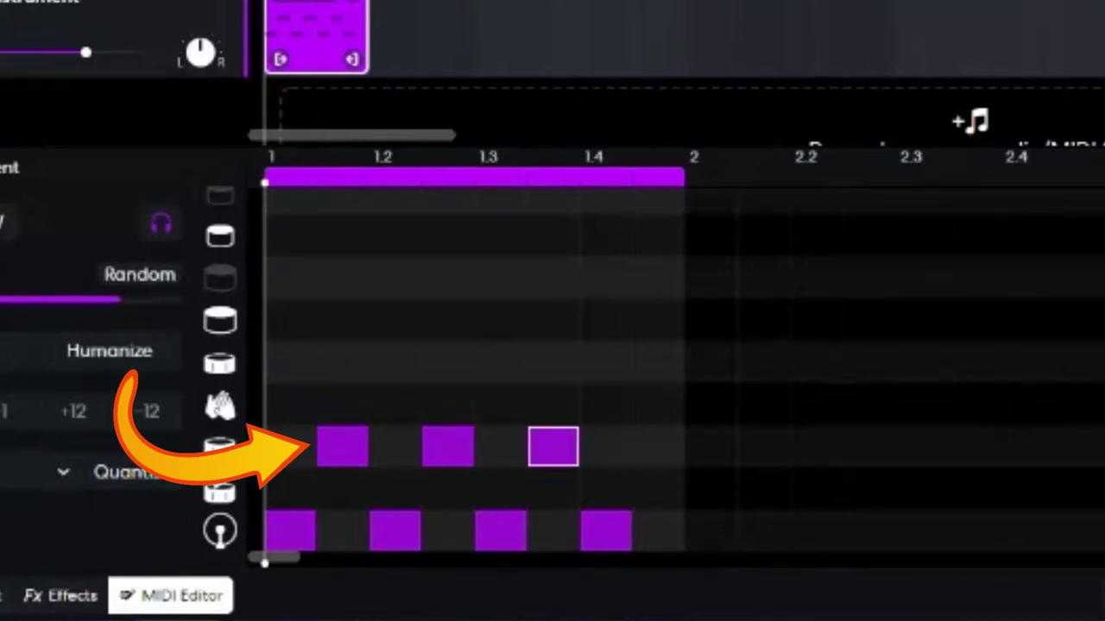
pyautogui.doubleClick(658, 446)
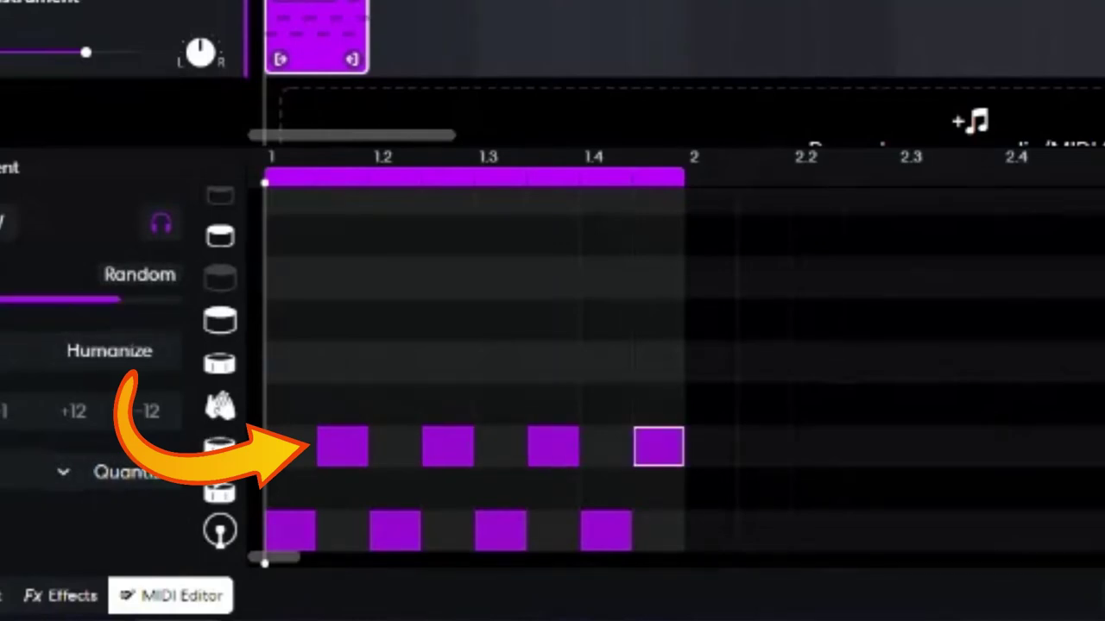
pyautogui.moveTo(299, 402); pyautogui.dragTo(716, 553)
pyautogui.moveTo(253, 49); pyautogui.dragTo(247, 82)
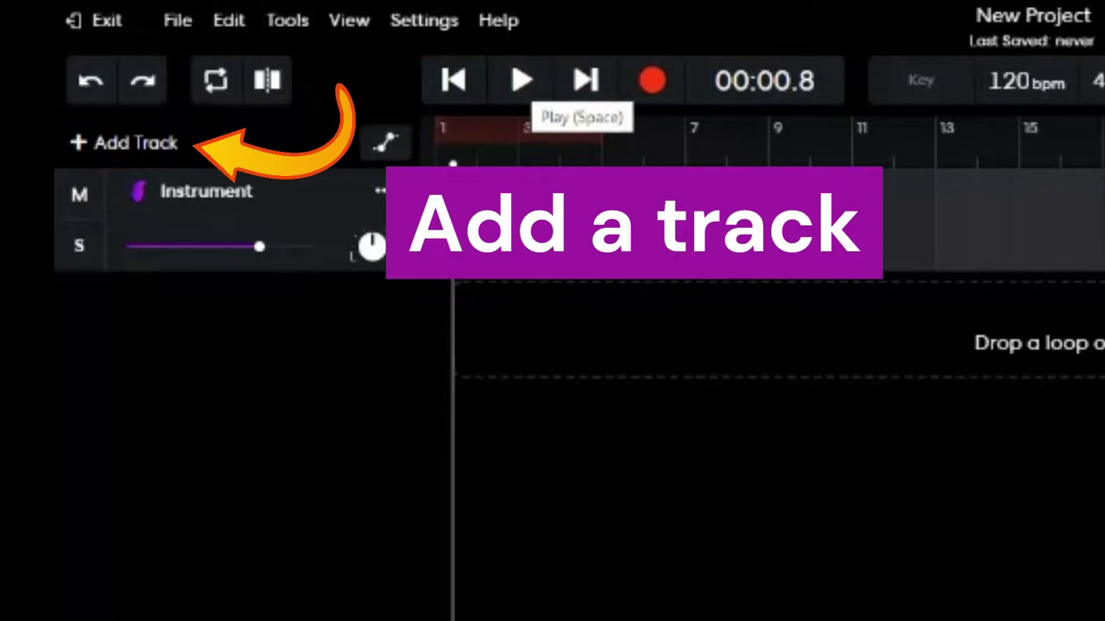
# Add a second Instruments track from the project start and set its instrument to a Synth Basses preset
pyautogui.click(453, 80)
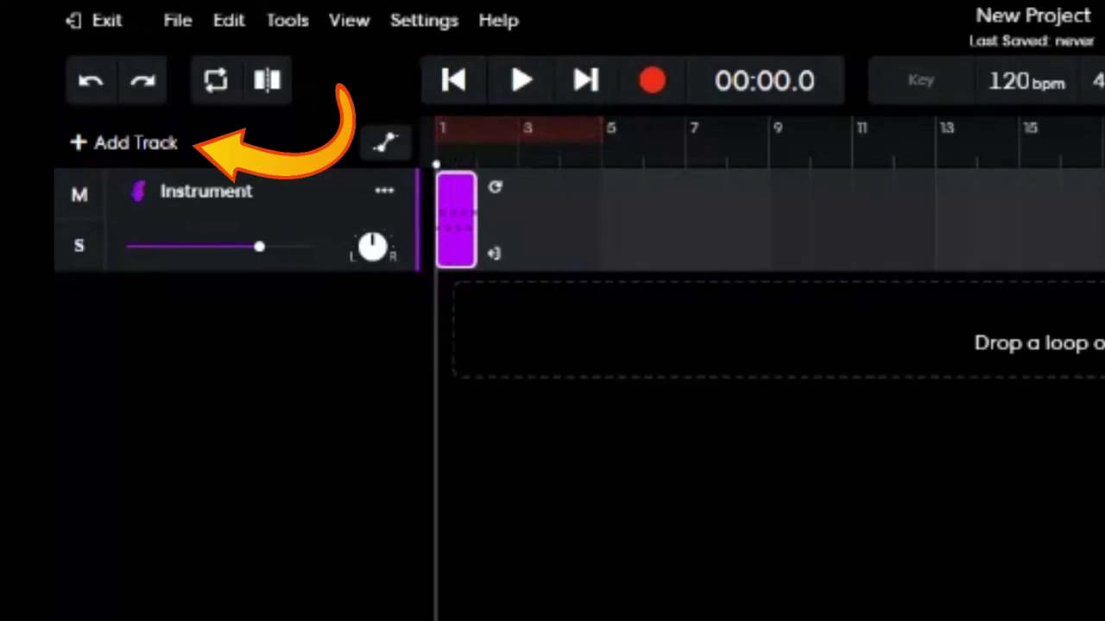
pyautogui.click(124, 143)
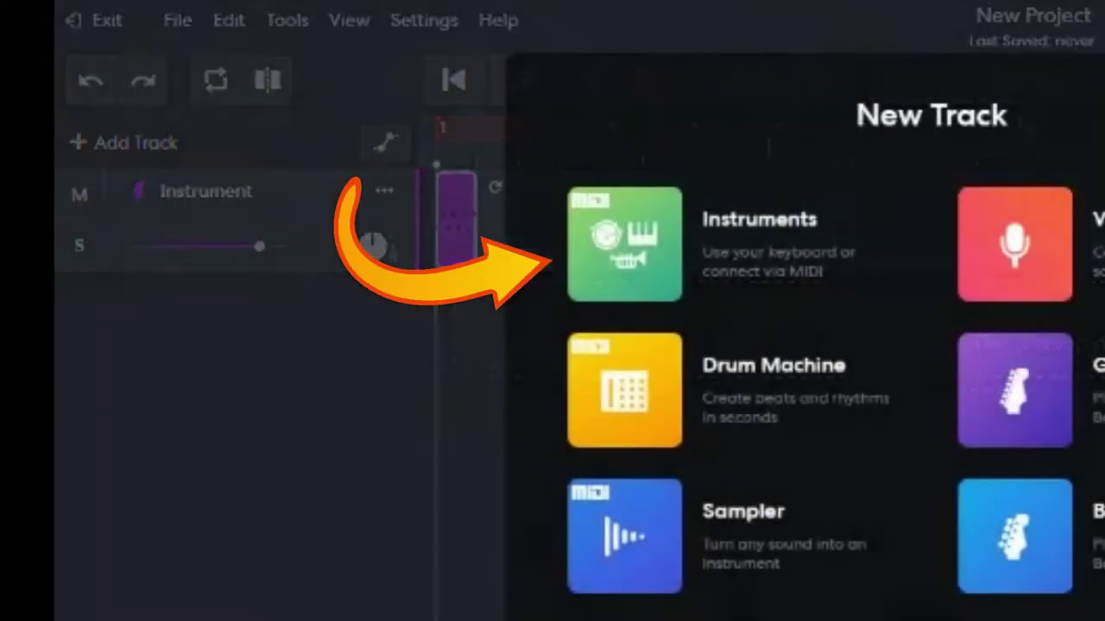
pyautogui.click(625, 244)
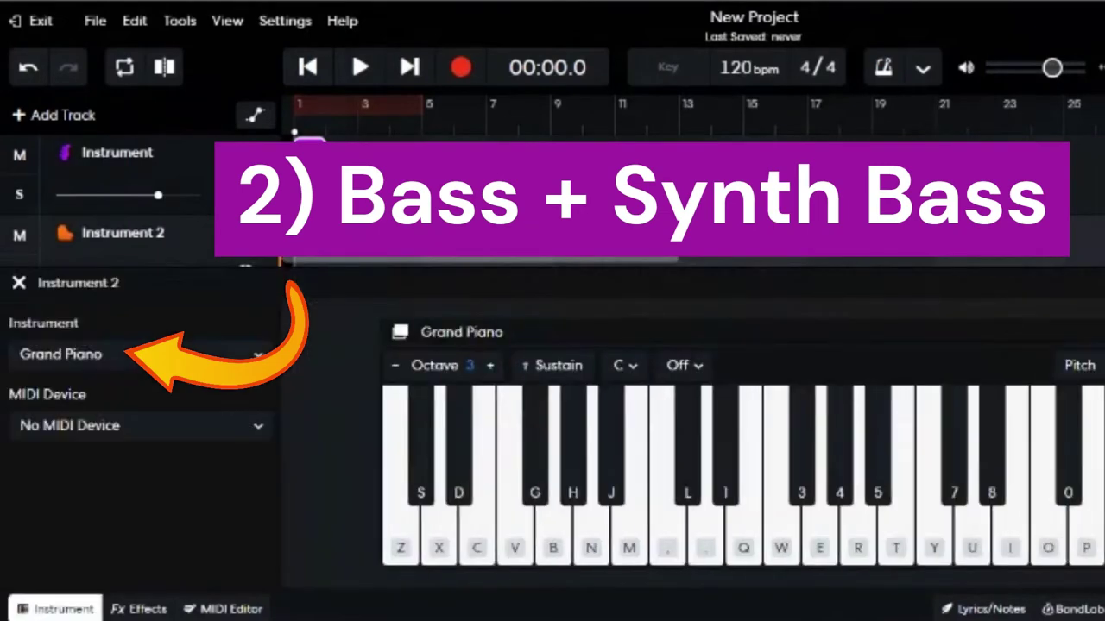
pyautogui.click(140, 355)
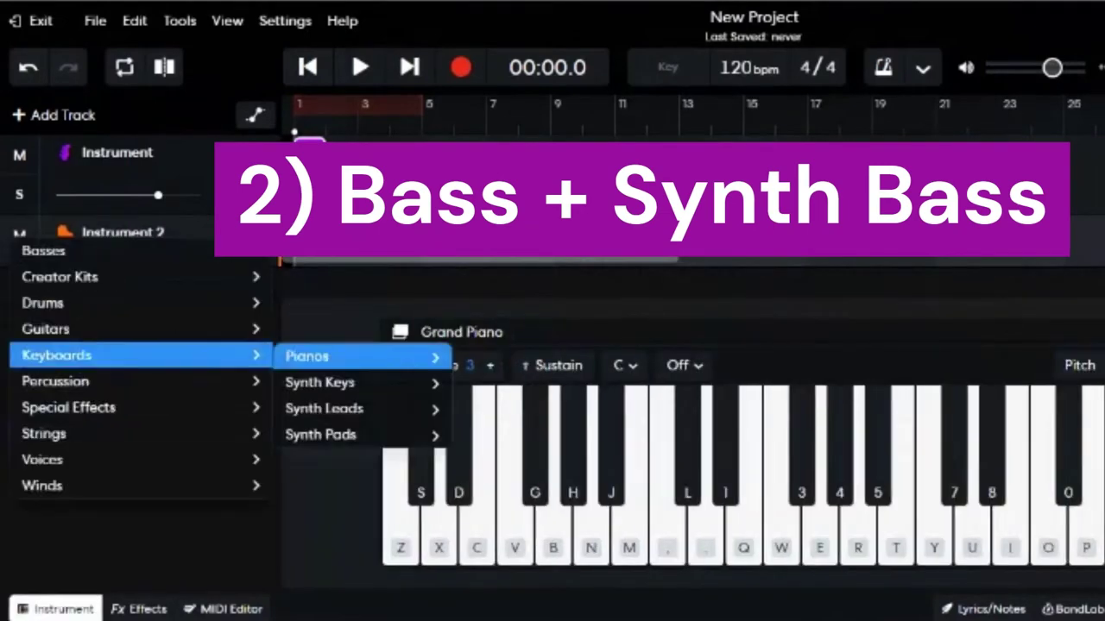
pyautogui.moveTo(141, 251)
pyautogui.moveTo(360, 331)
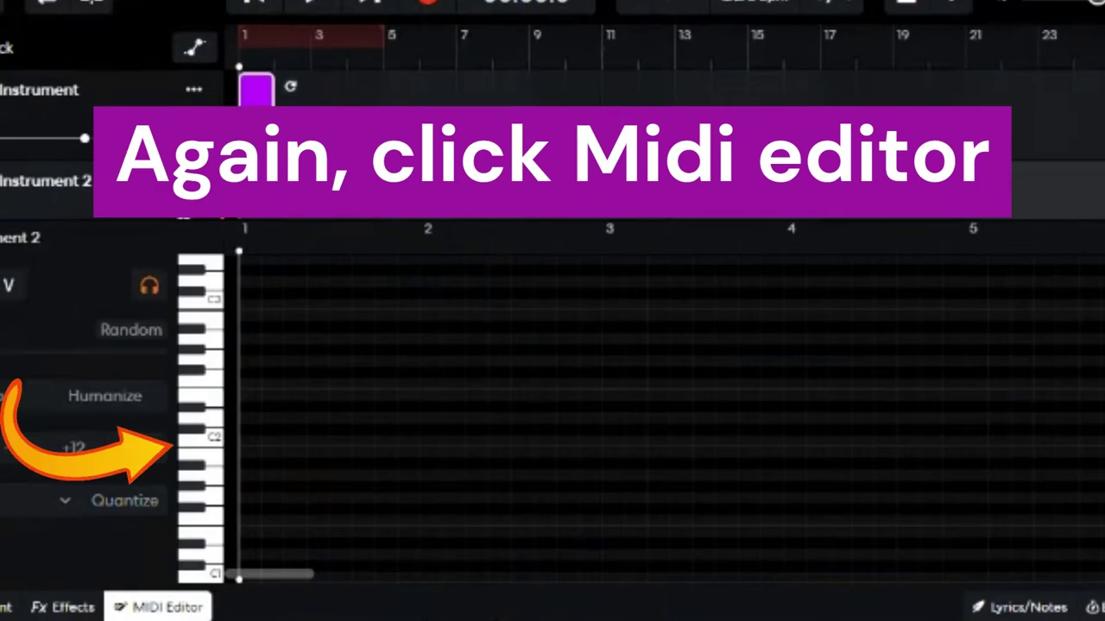
# Place C2 bass notes on the first, fourth and seventh eighths of bar 1, and loop that region along the timeline
pyautogui.doubleClick(249, 441)
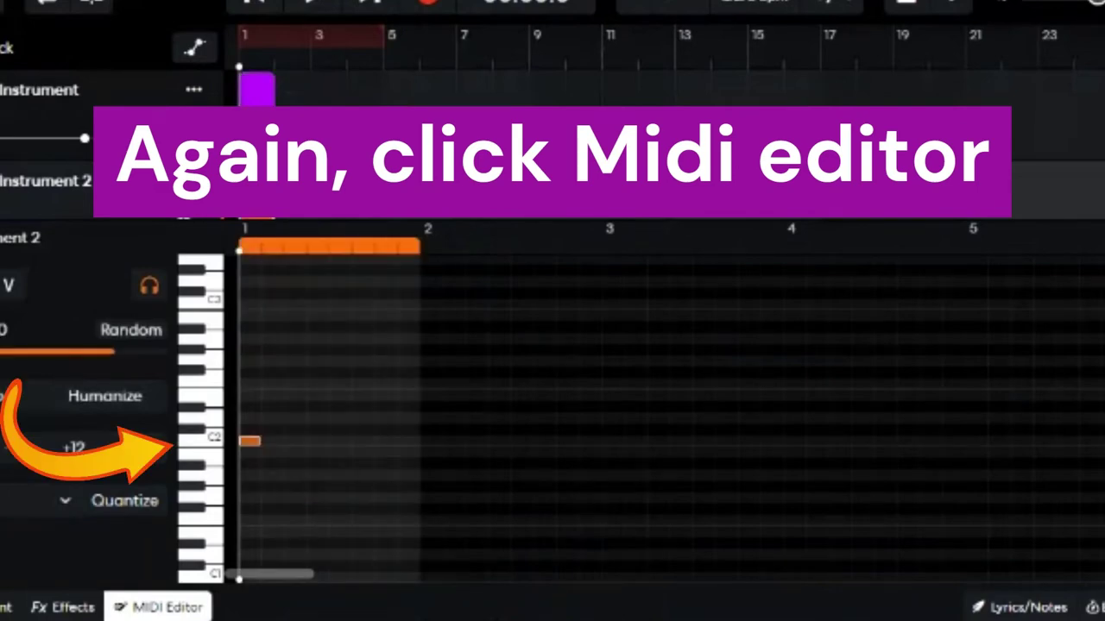
pyautogui.doubleClick(318, 441)
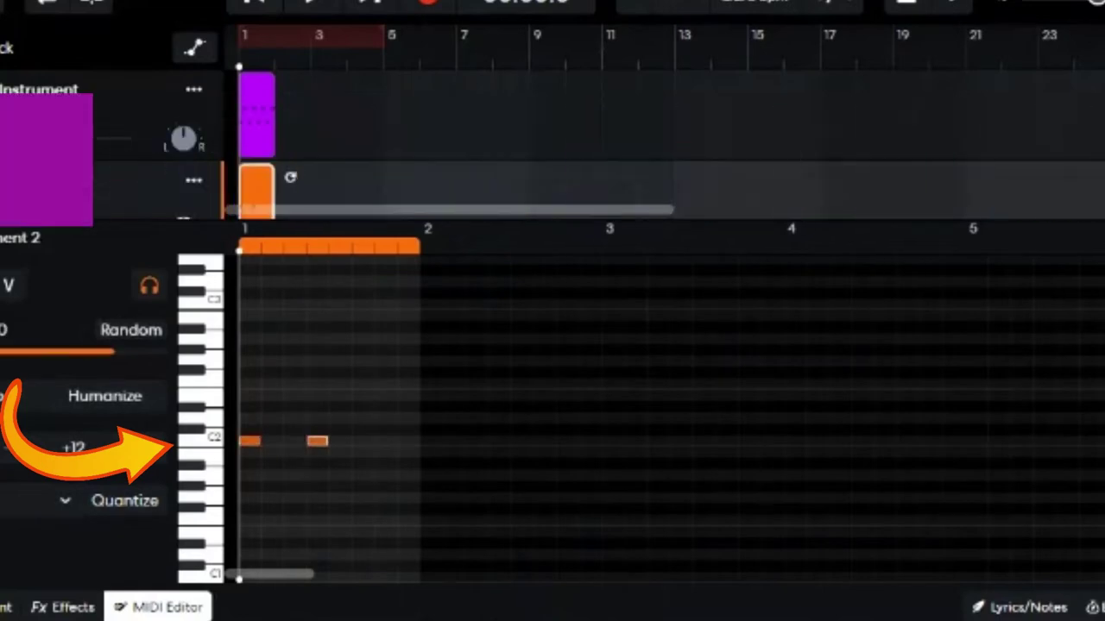
pyautogui.doubleClick(385, 441)
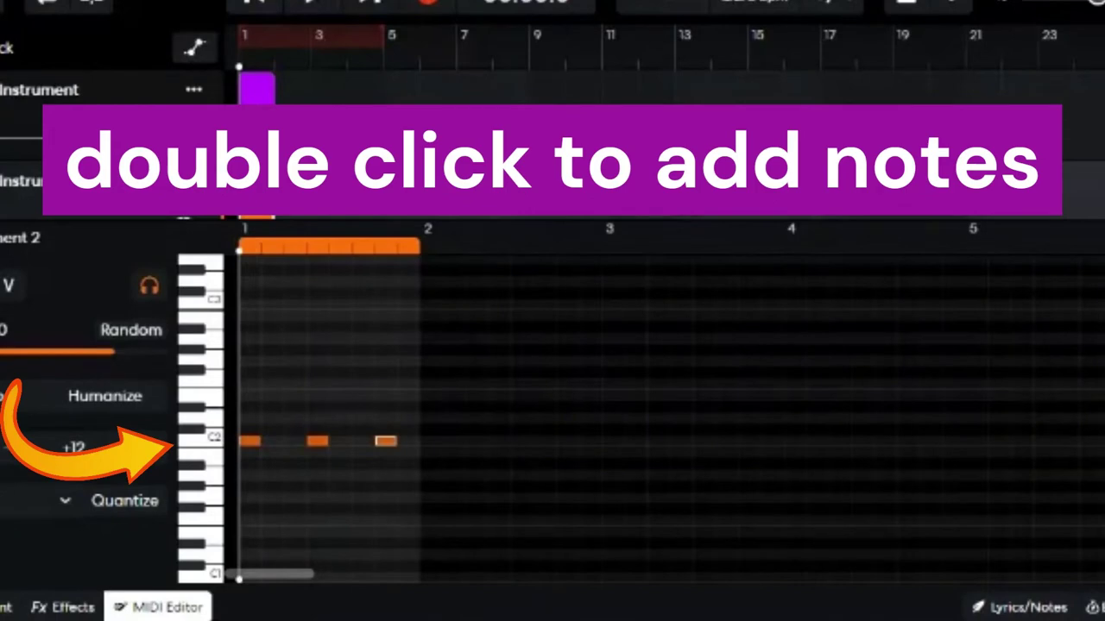
pyautogui.hotkey('ctrl', '+')
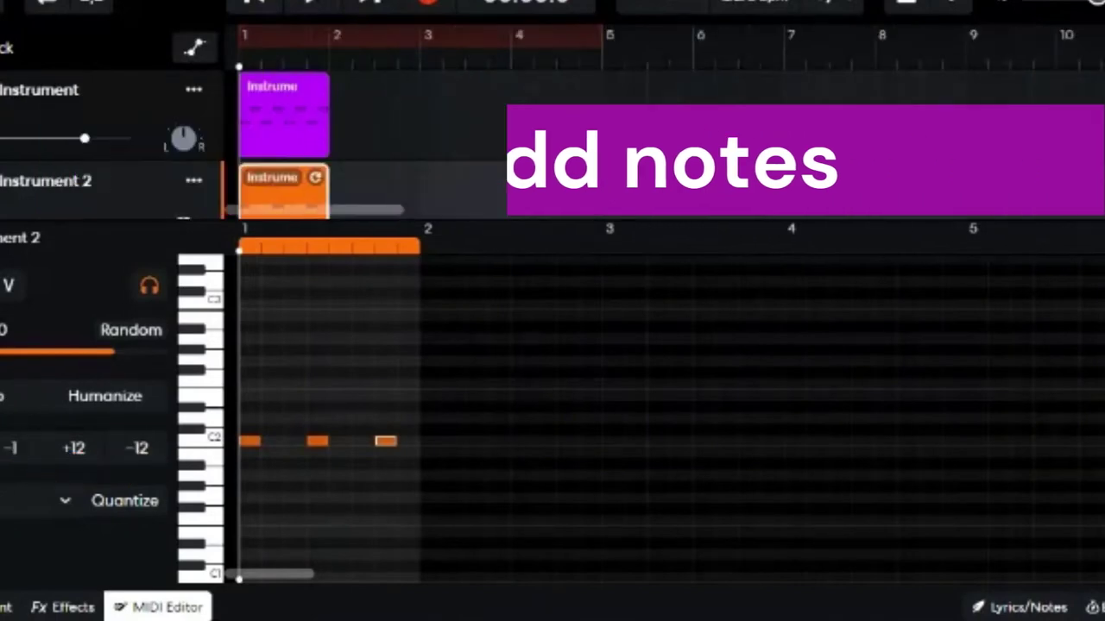
pyautogui.moveTo(315, 177); pyautogui.dragTo(564, 178)
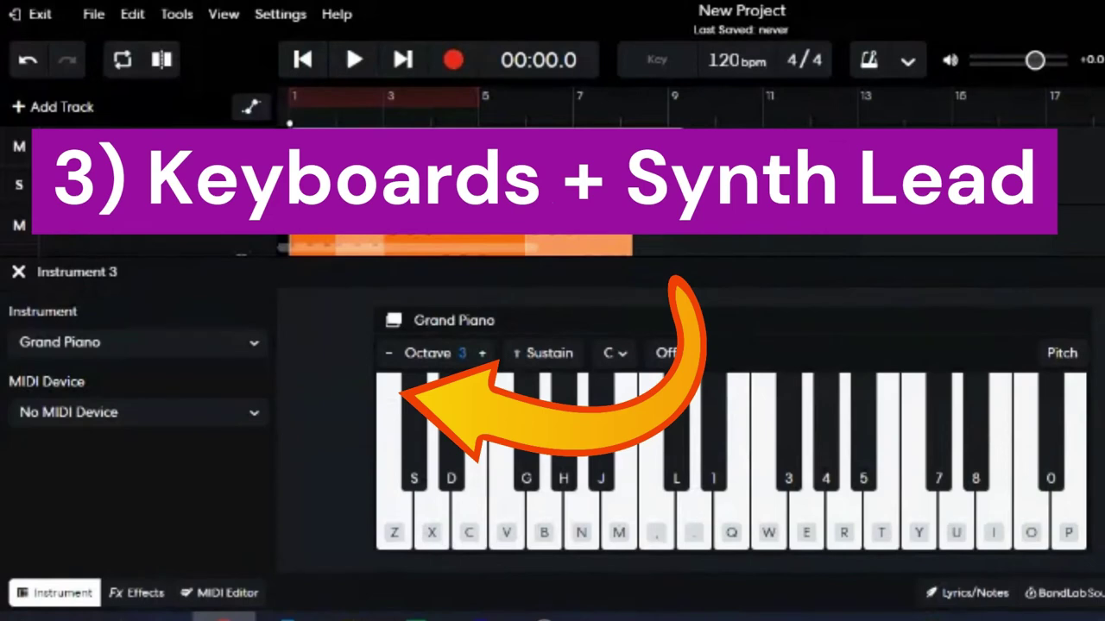
# Set the third track's instrument to 80s Square Lead from the Synth Leads category of Keyboards
pyautogui.click(138, 343)
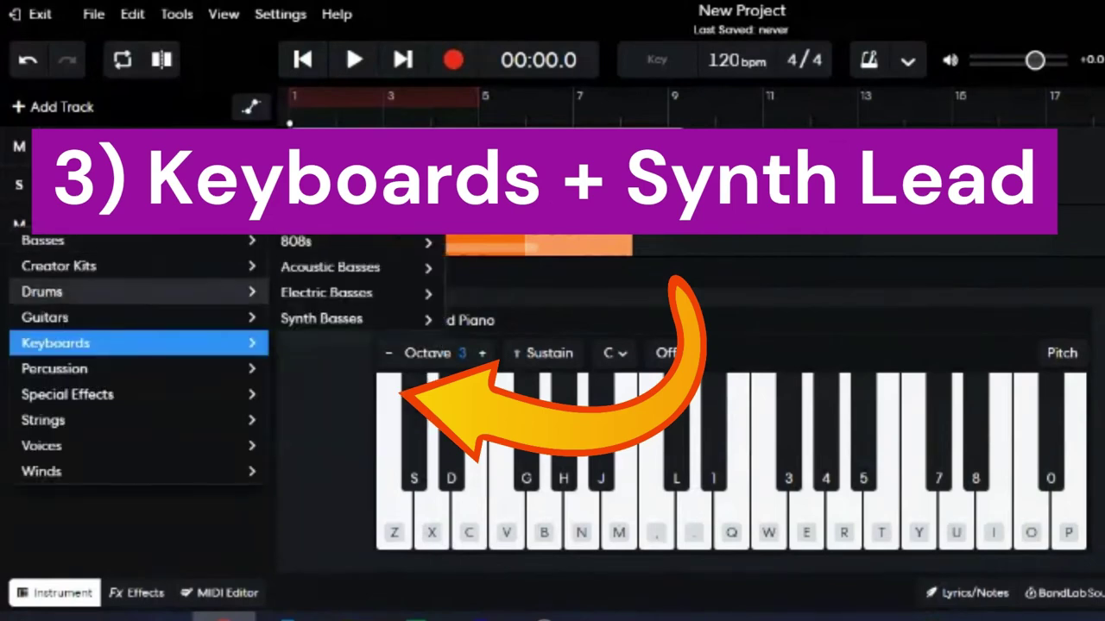
pyautogui.moveTo(56, 342)
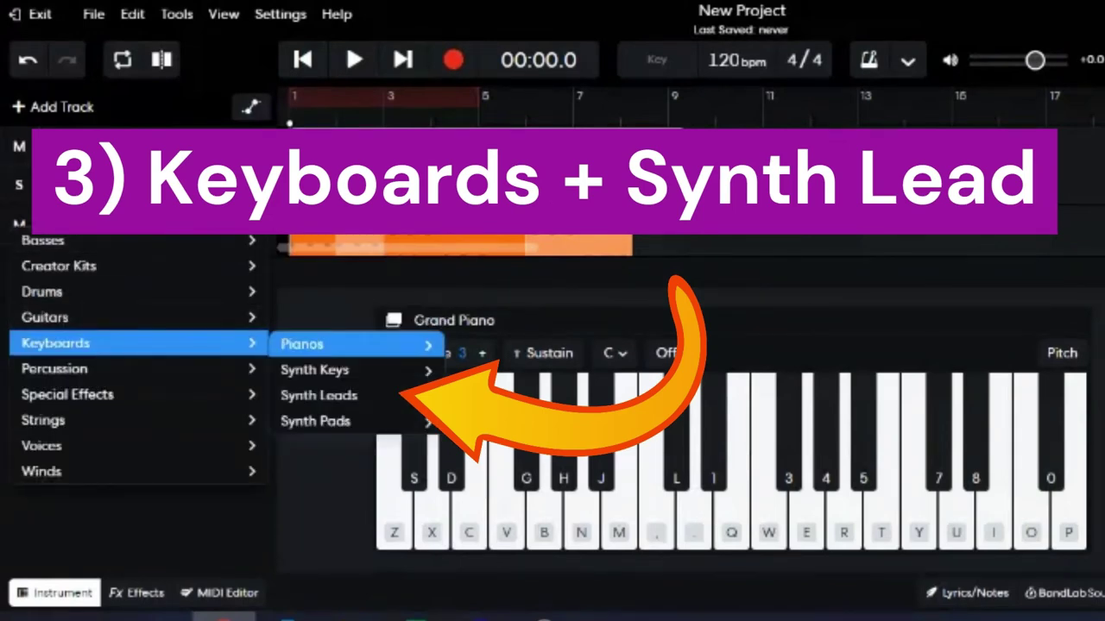
pyautogui.moveTo(319, 395)
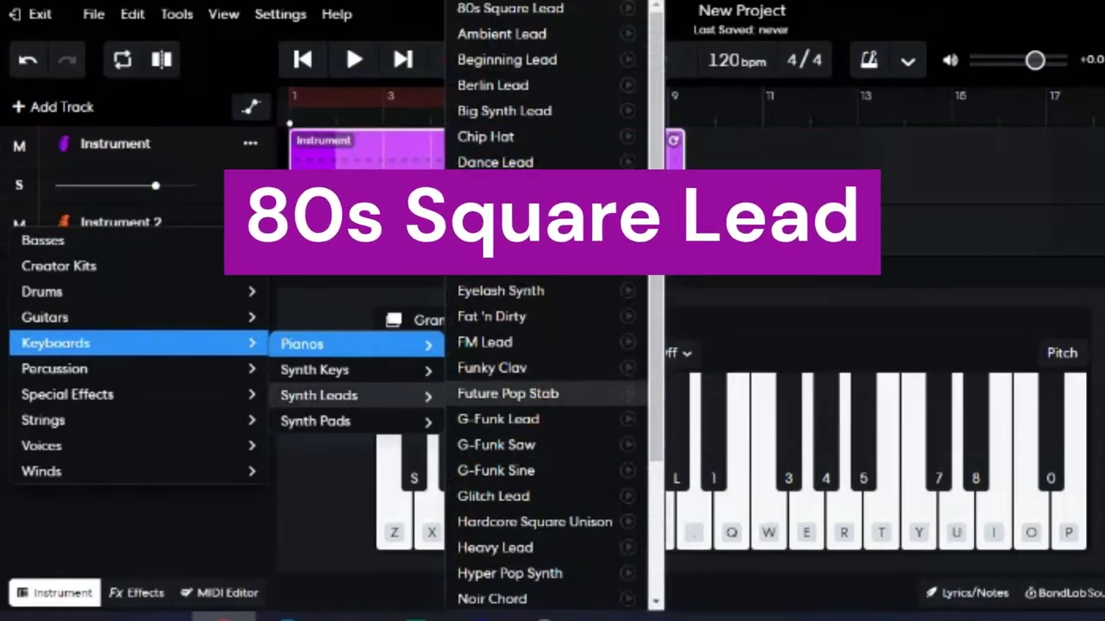
pyautogui.scroll(-1, 544, 393)
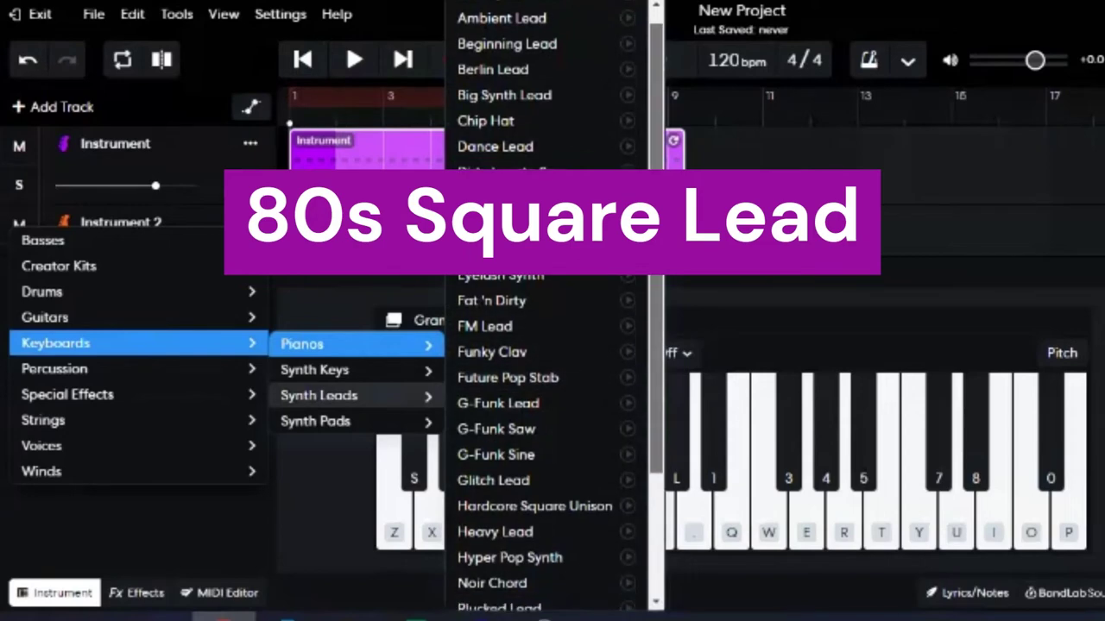
pyautogui.scroll(-4, 544, 394)
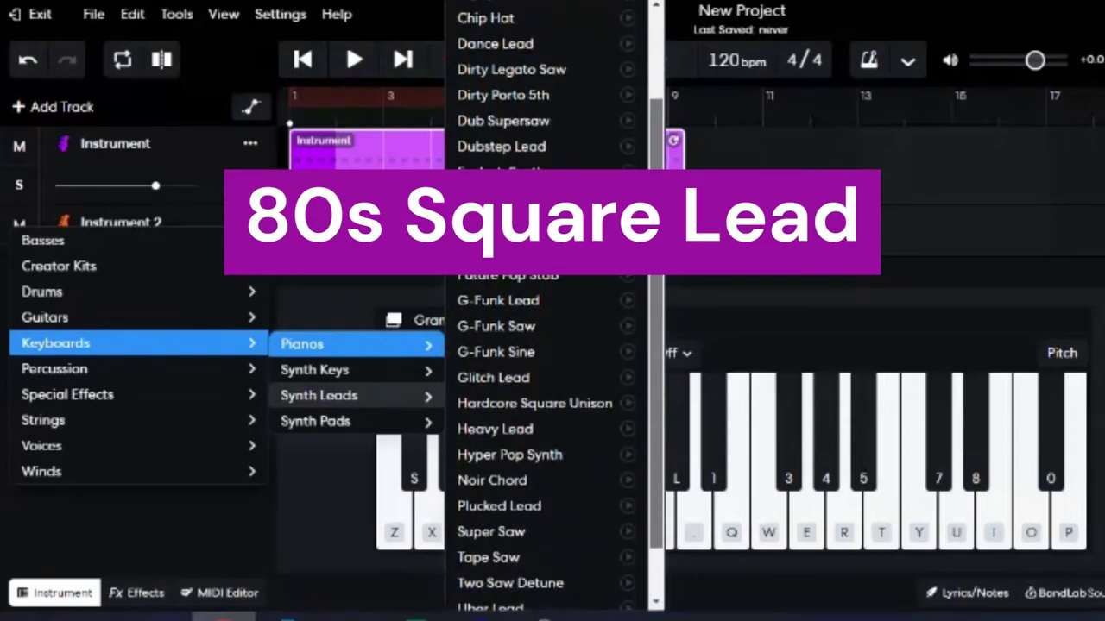
pyautogui.scroll(-3, 543, 394)
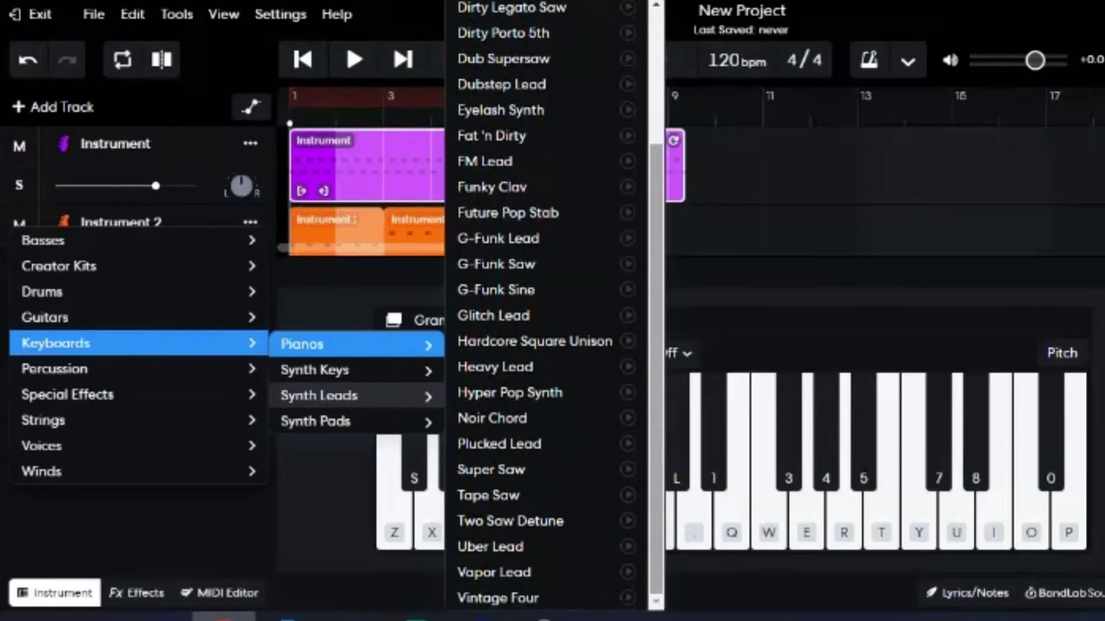
pyautogui.scroll(7, 543, 393)
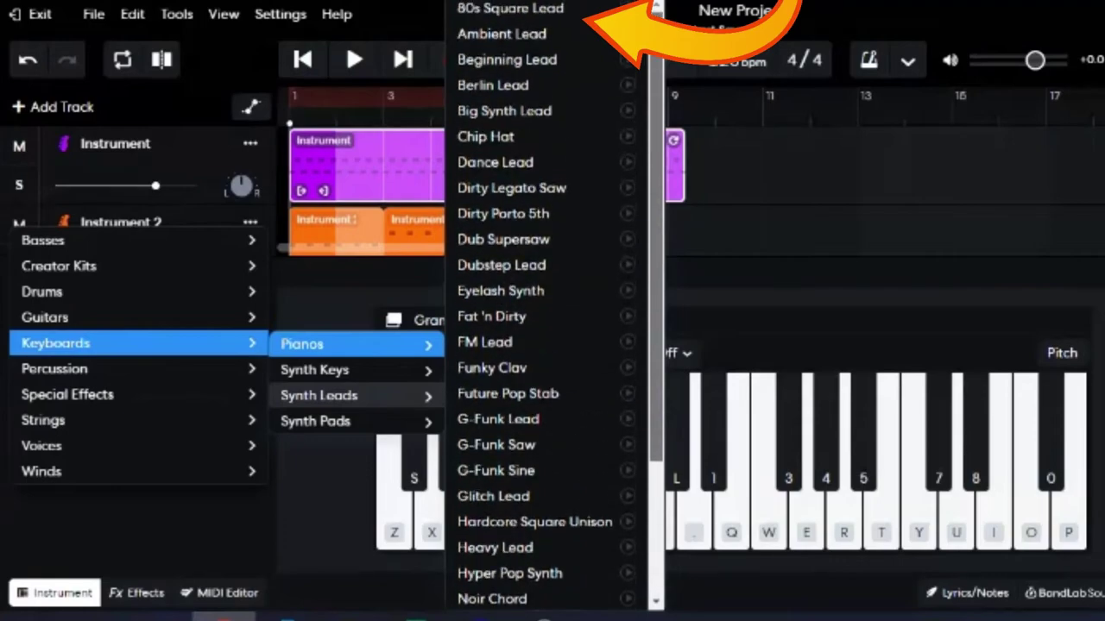
pyautogui.click(510, 7)
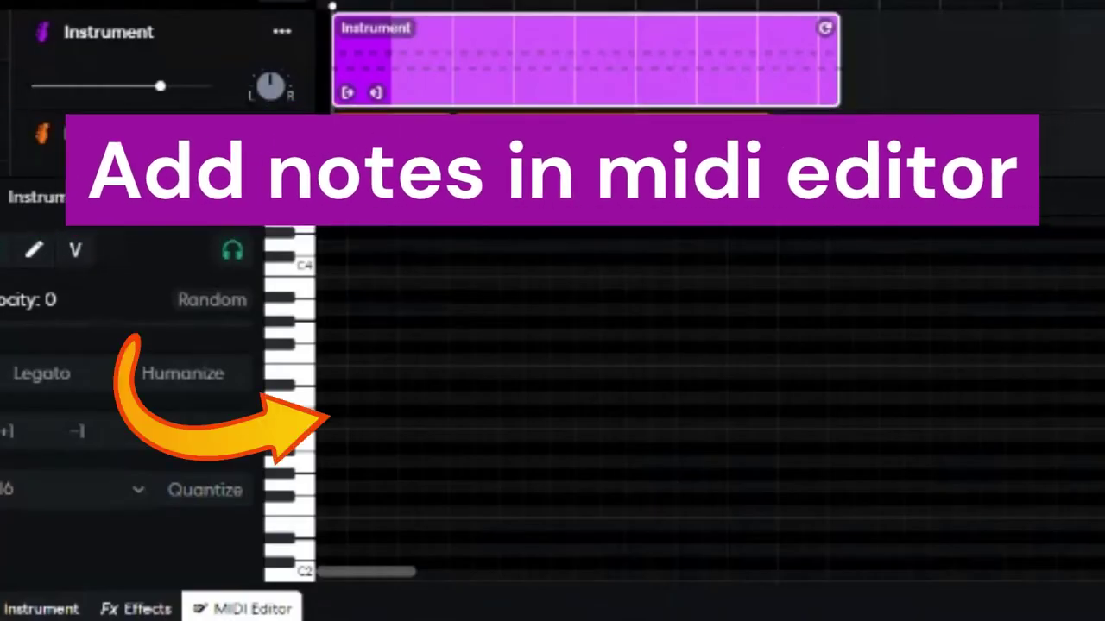
# Add synth lead notes in bar 1: C3 on the second eighth, D#3 on the fourth, and C#3 on the fifth and seventh
pyautogui.doubleClick(359, 410)
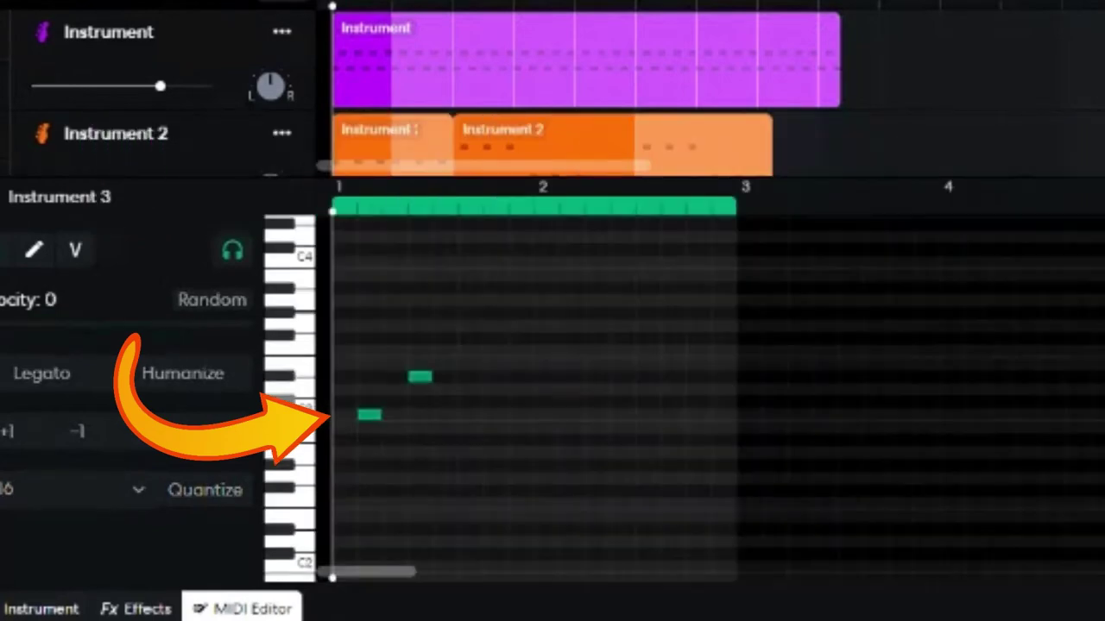
pyautogui.click(445, 402)
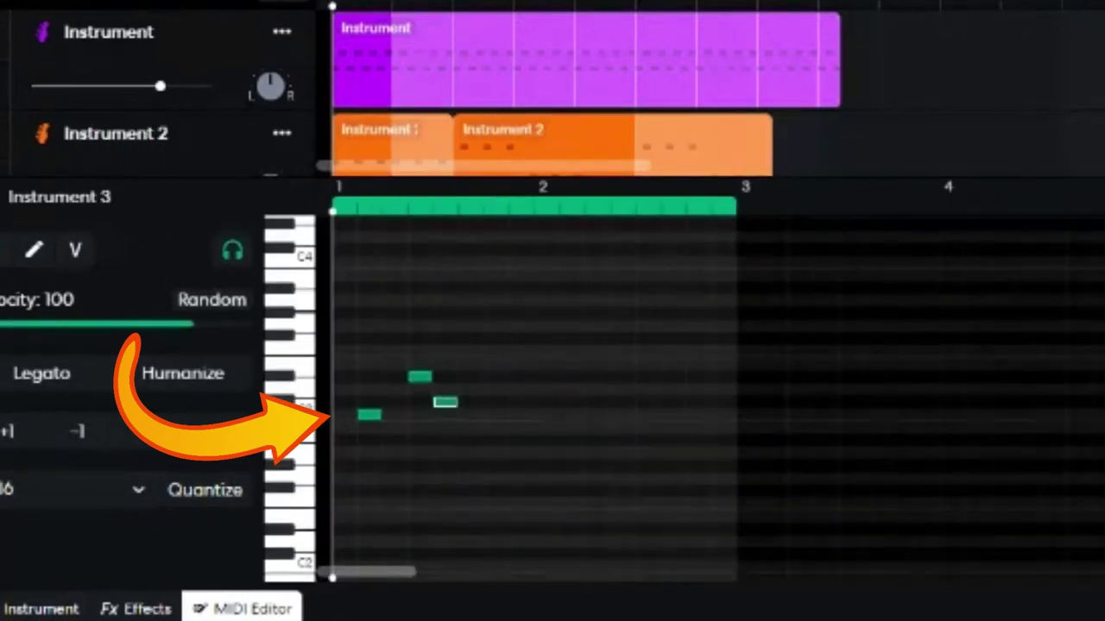
pyautogui.doubleClick(470, 402)
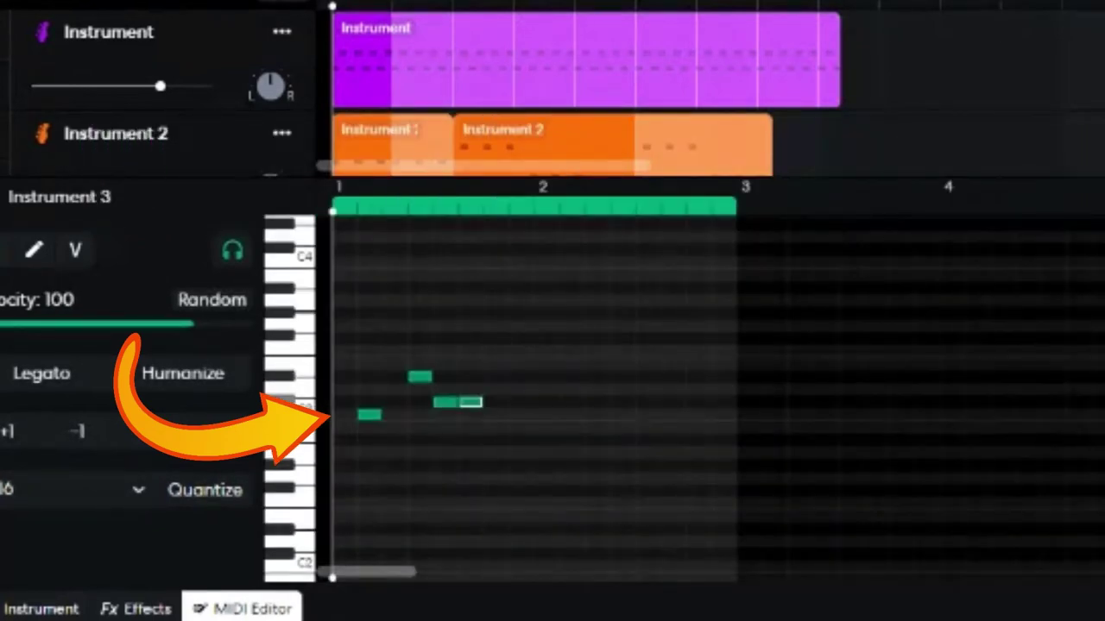
pyautogui.press('Delete')
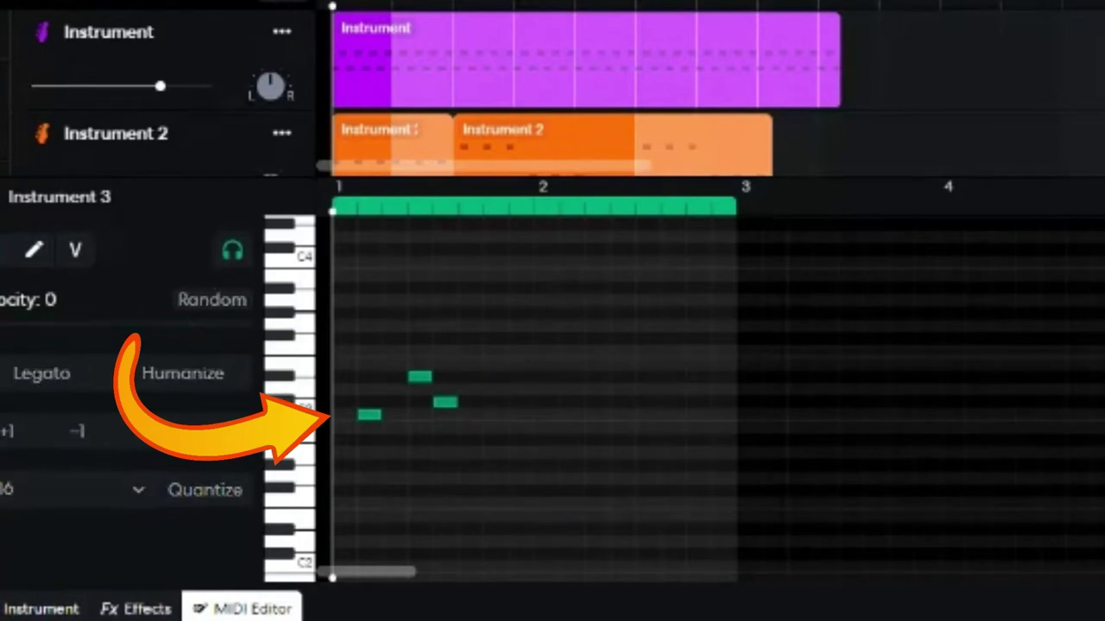
pyautogui.doubleClick(496, 402)
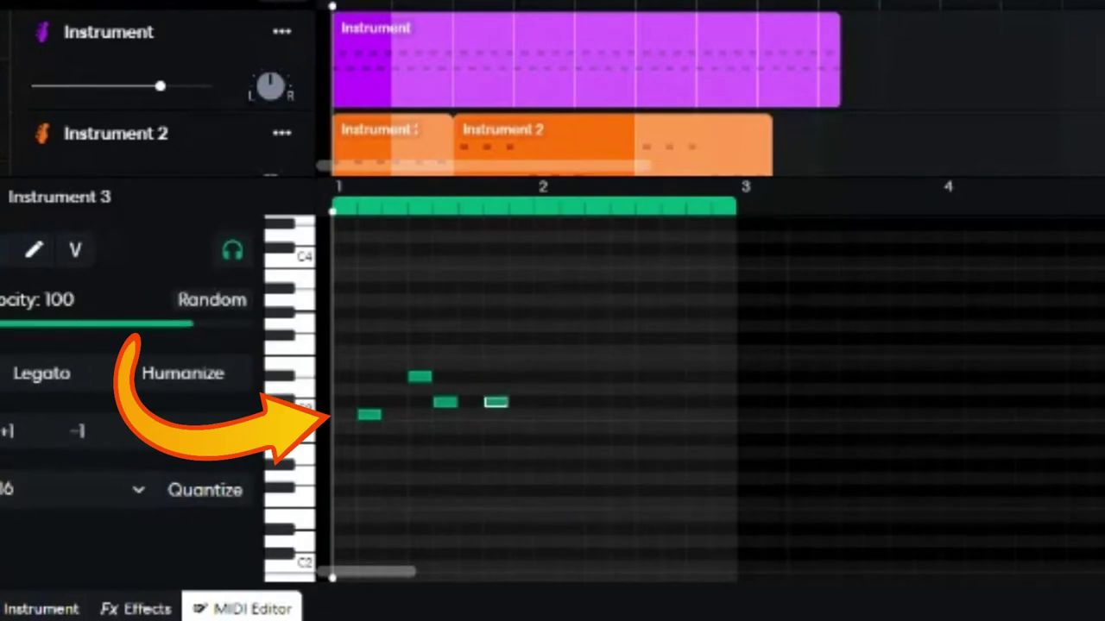
# Add synth lead notes in bar 2: D#3 on the first eighth, C#3 on the second and C3 on the fourth
pyautogui.click(546, 377)
pyautogui.click(571, 402)
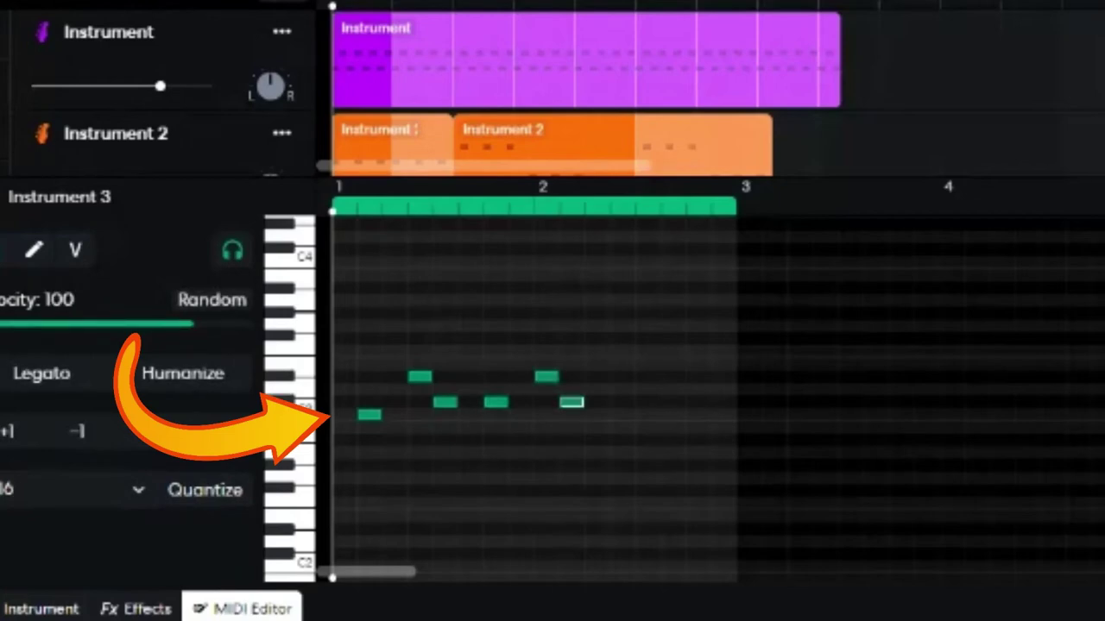
pyautogui.click(622, 414)
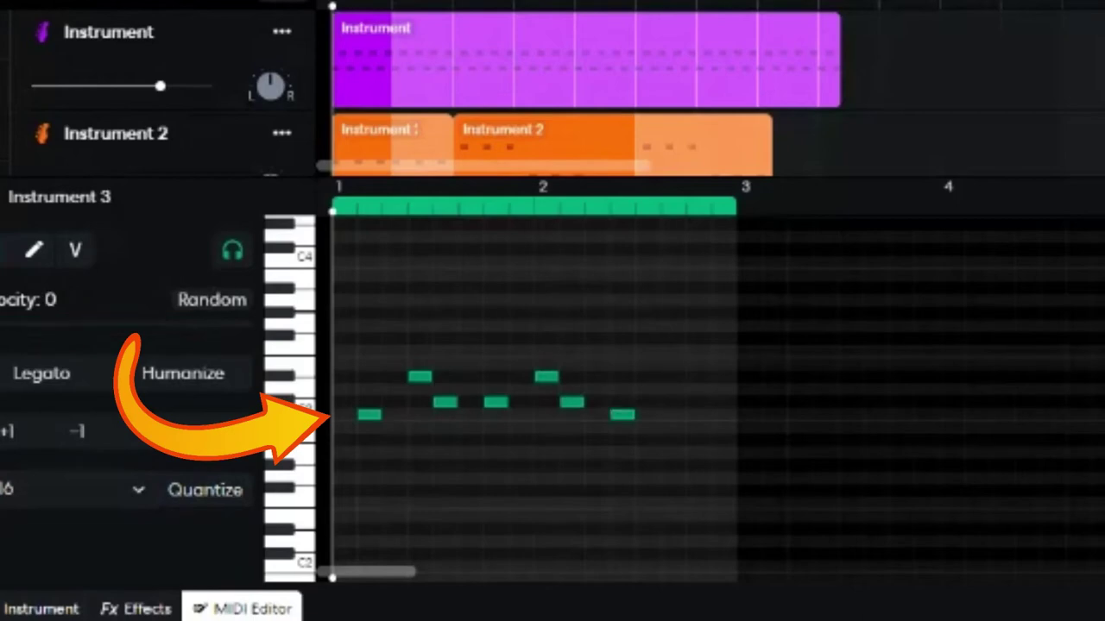
pyautogui.click(647, 376)
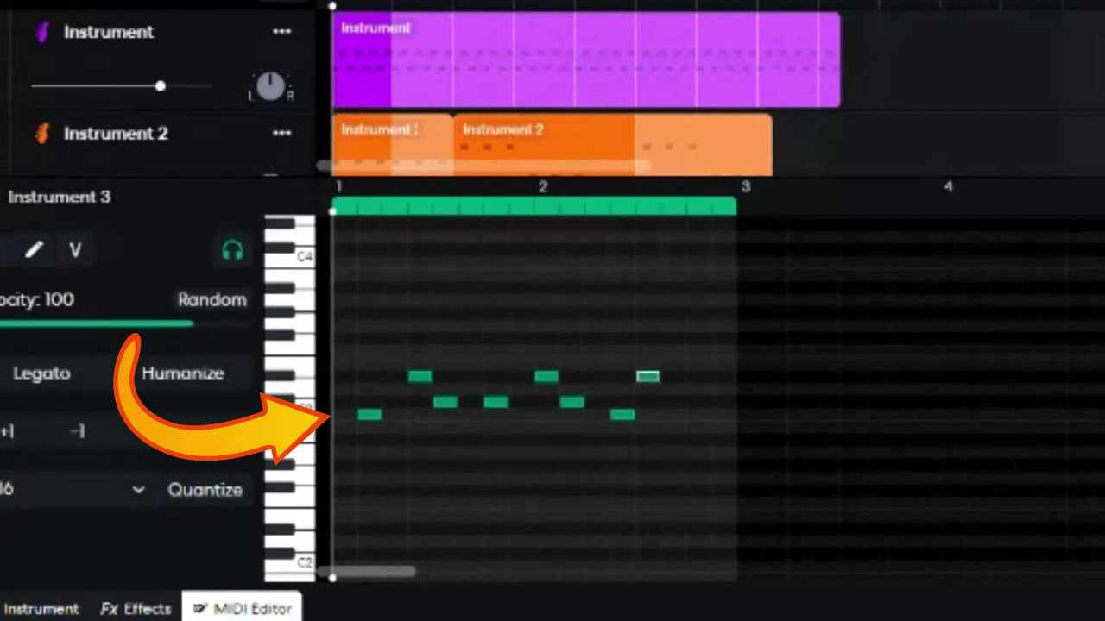
pyautogui.press('Delete')
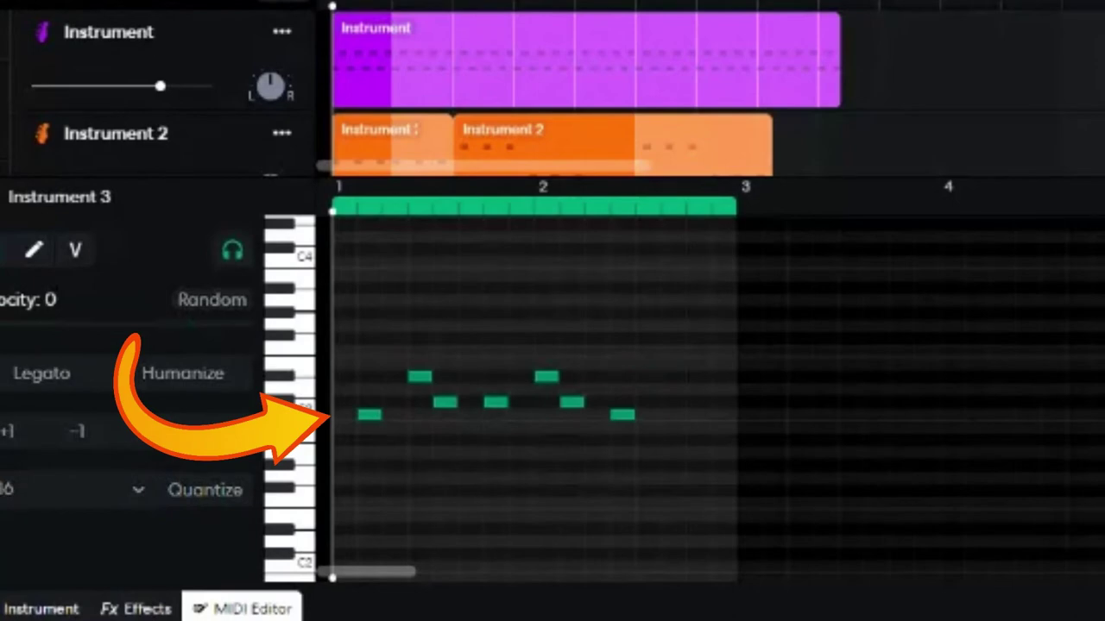
# Loop the synth lead region along the timeline and move it so it starts at bar 6
pyautogui.scroll(-2, 552, 94)
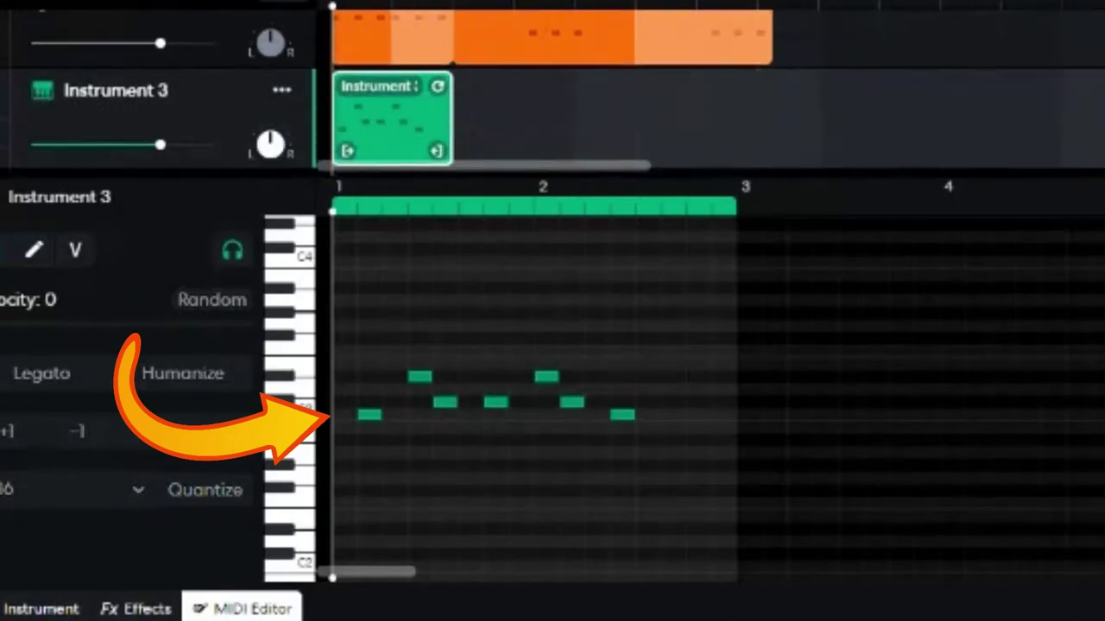
pyautogui.moveTo(438, 86); pyautogui.dragTo(757, 86)
pyautogui.moveTo(553, 118); pyautogui.dragTo(856, 118)
pyautogui.scroll(3, 717, 95)
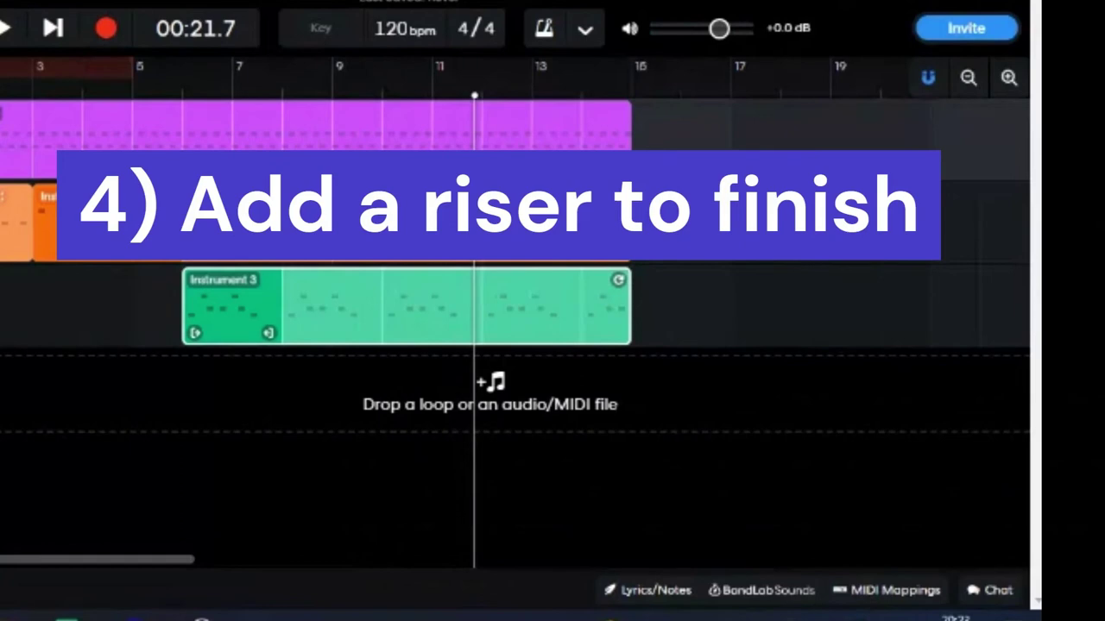
# Search BandLab Sounds for "riser" and open the Risers and Transitions pack
pyautogui.click(761, 591)
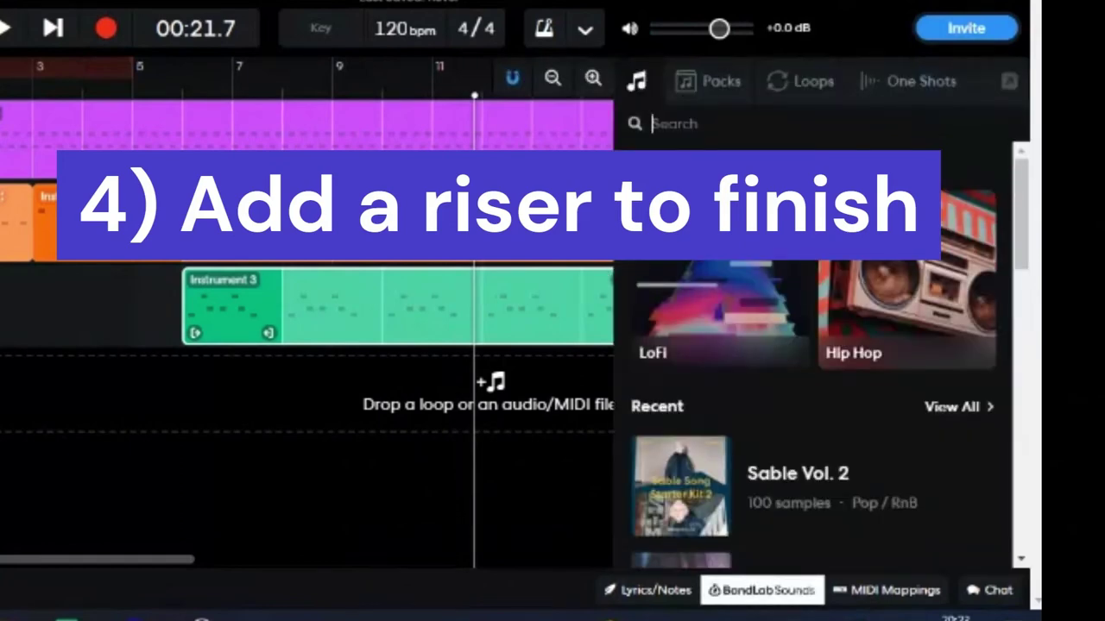
pyautogui.write('er')
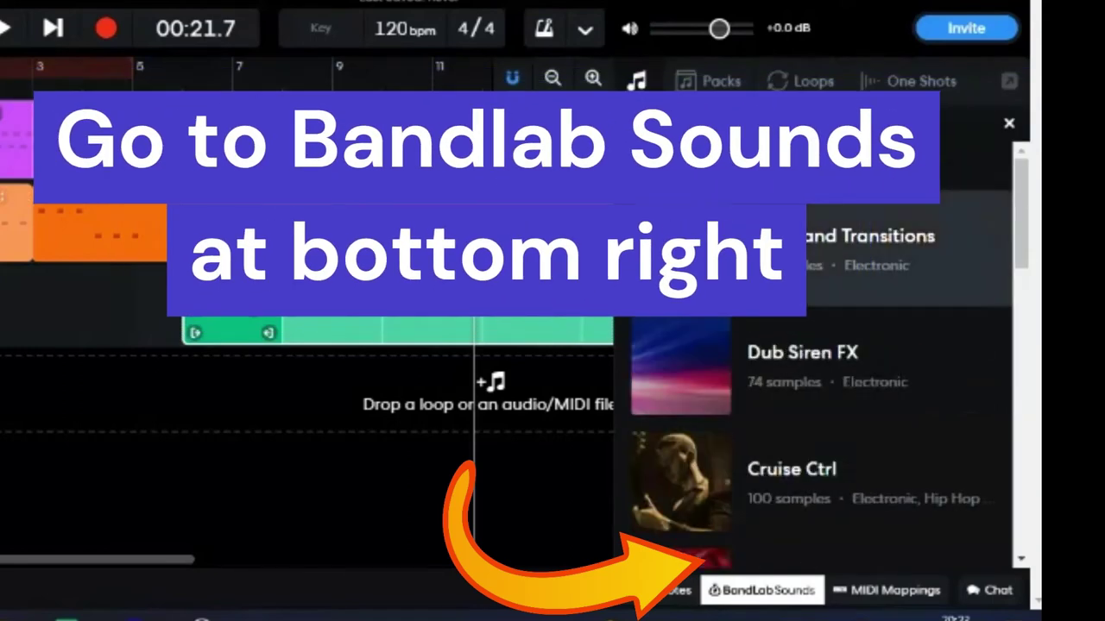
pyautogui.click(760, 247)
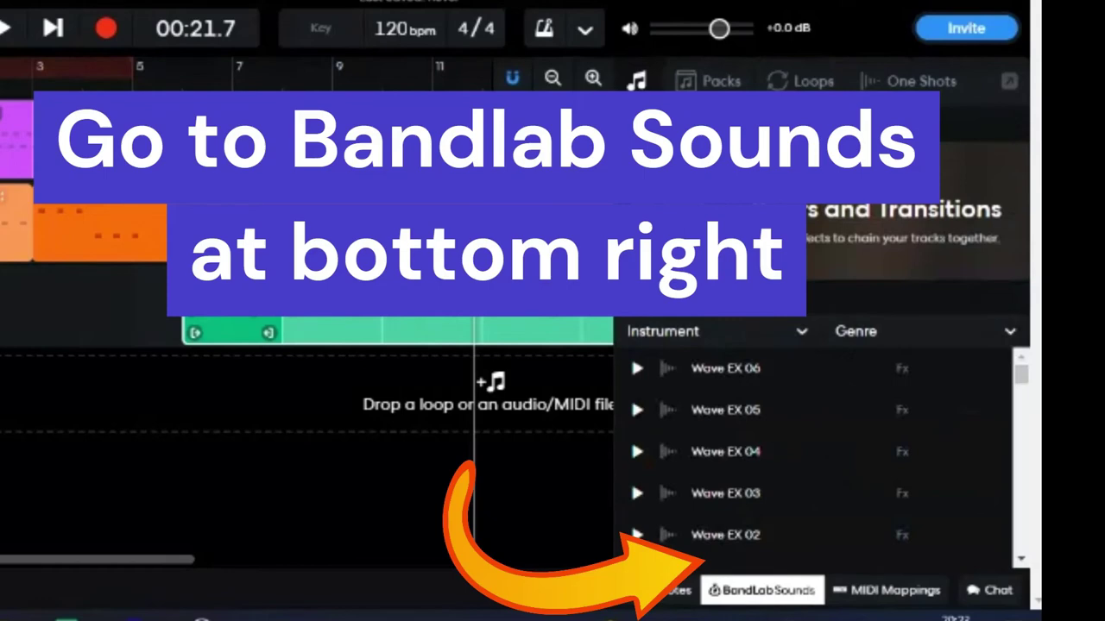
# Preview the Wave EX 06, 05, 04, 02 and 01 samples in the Risers and Transitions pack
pyautogui.click(637, 368)
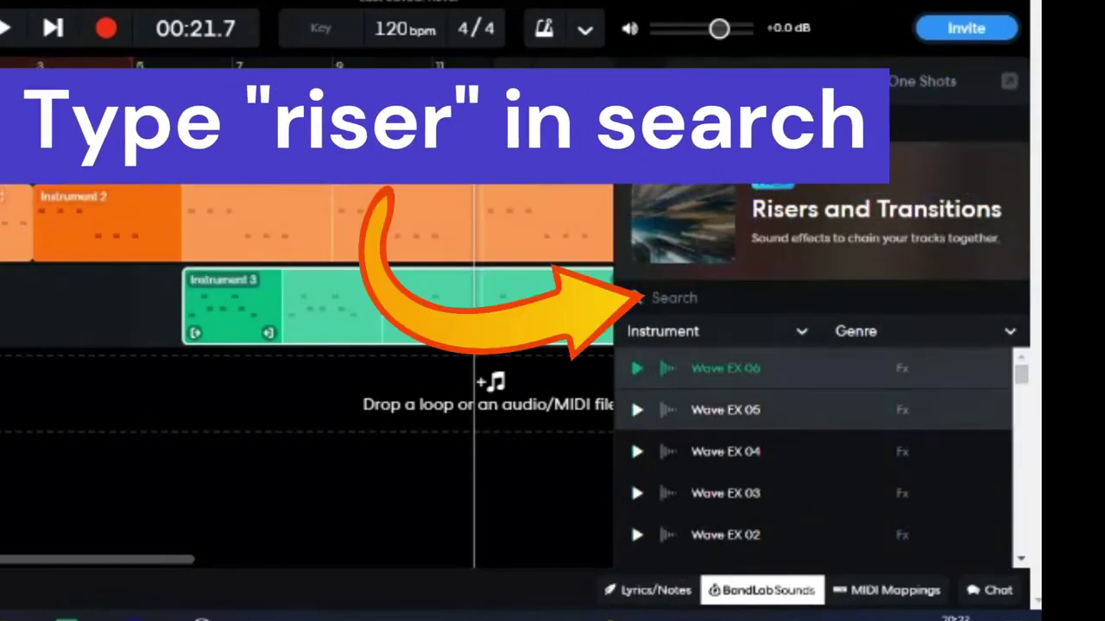
pyautogui.click(637, 410)
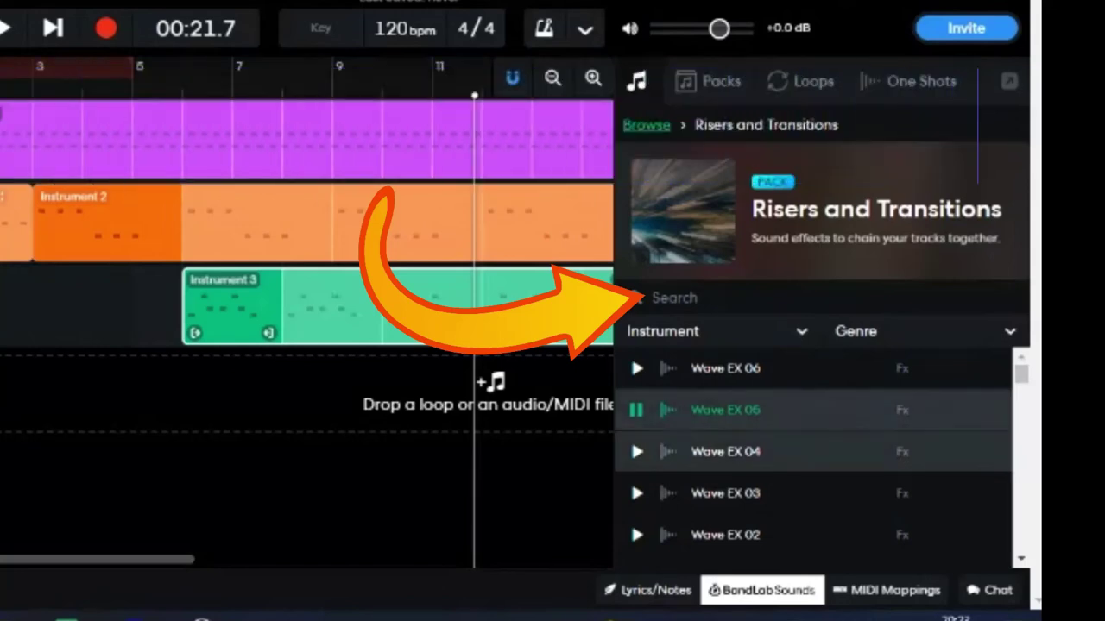
pyautogui.click(637, 451)
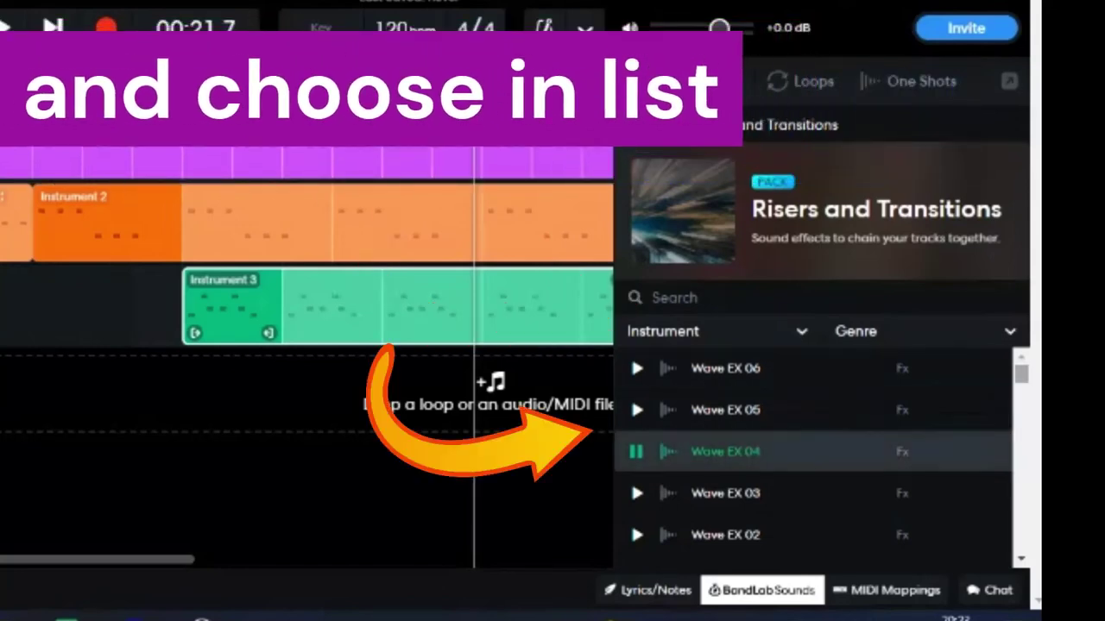
pyautogui.scroll(-1, 811, 457)
pyautogui.click(636, 472)
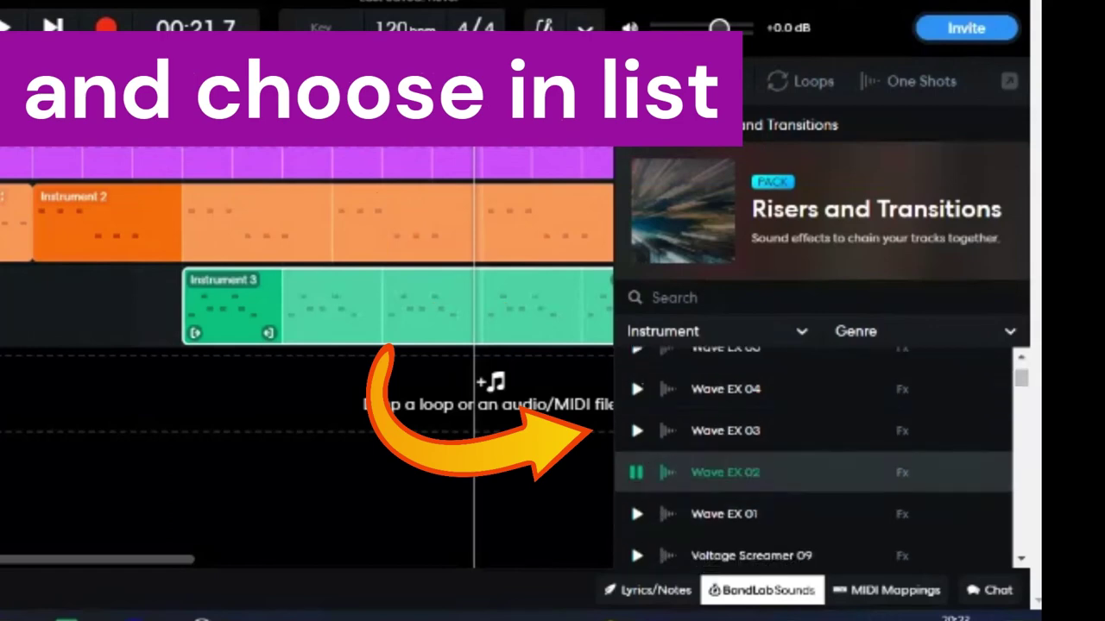
pyautogui.click(636, 514)
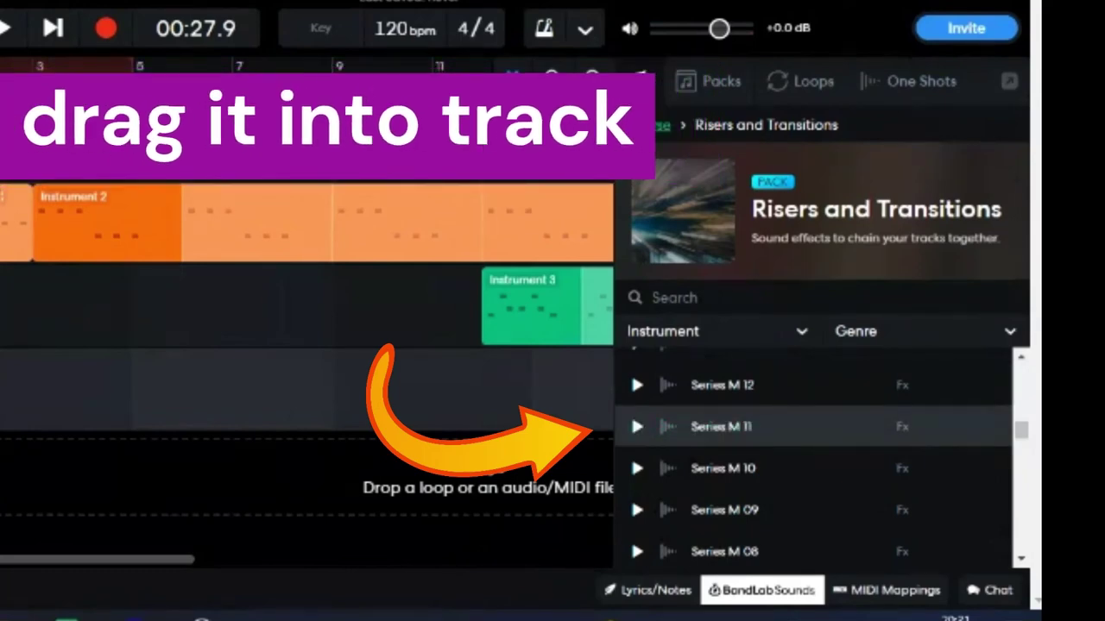
# Place the Series M 11 riser on the empty fourth track from about bar 7, ending where the synth lead starts, and close the sound library
pyautogui.moveTo(720, 426); pyautogui.dragTo(353, 389)
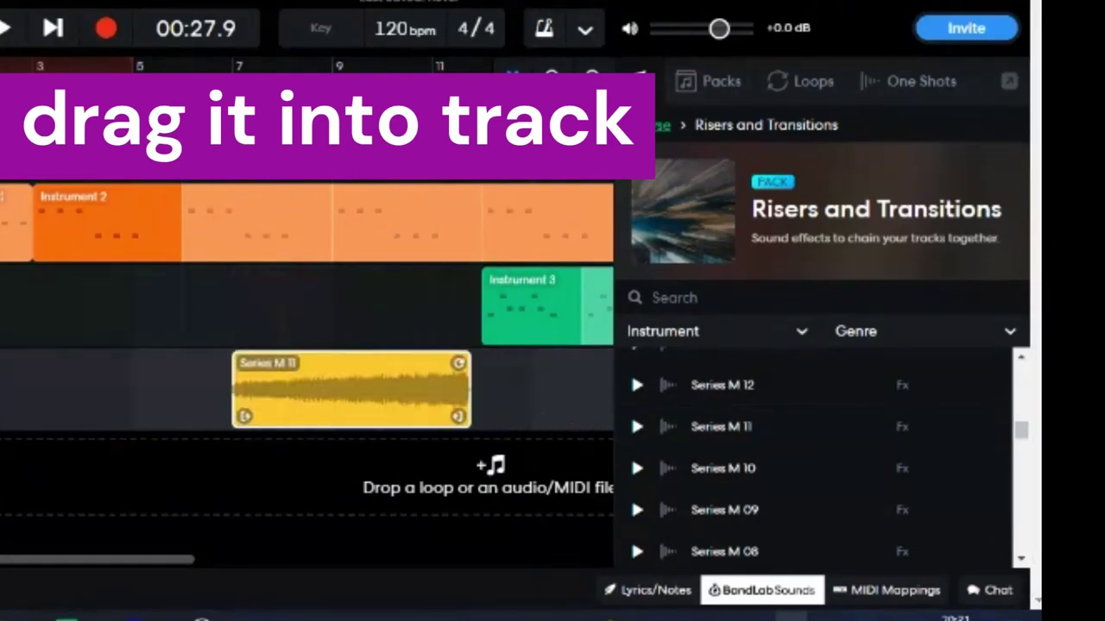
pyautogui.click(774, 591)
pyautogui.moveTo(352, 389); pyautogui.dragTo(361, 389)
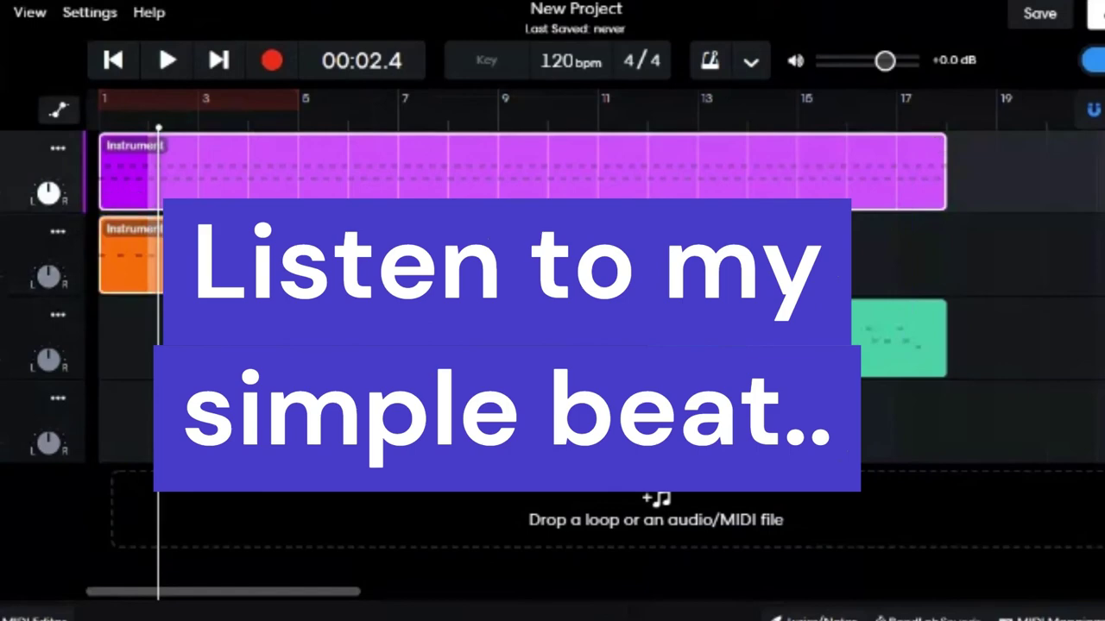
# Extend the looped synth bass region to bar 18, level with the end of the drum region
pyautogui.moveTo(833, 233); pyautogui.dragTo(967, 234)
pyautogui.click(553, 256)
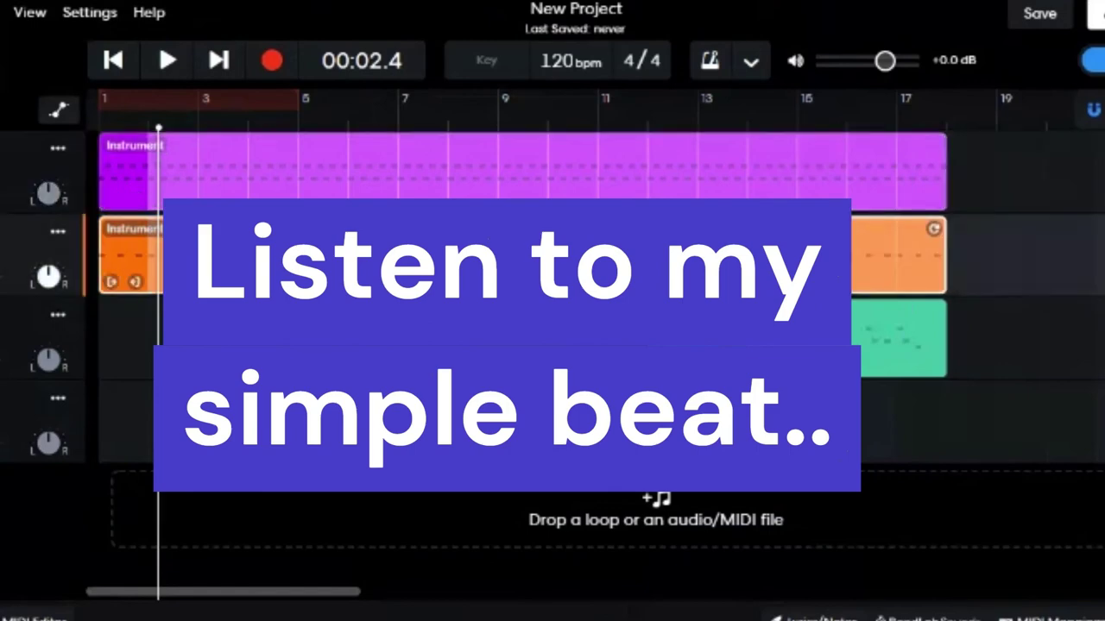
# Play the whole beat from the start of the project and stop playback after the last regions
pyautogui.press('Return')
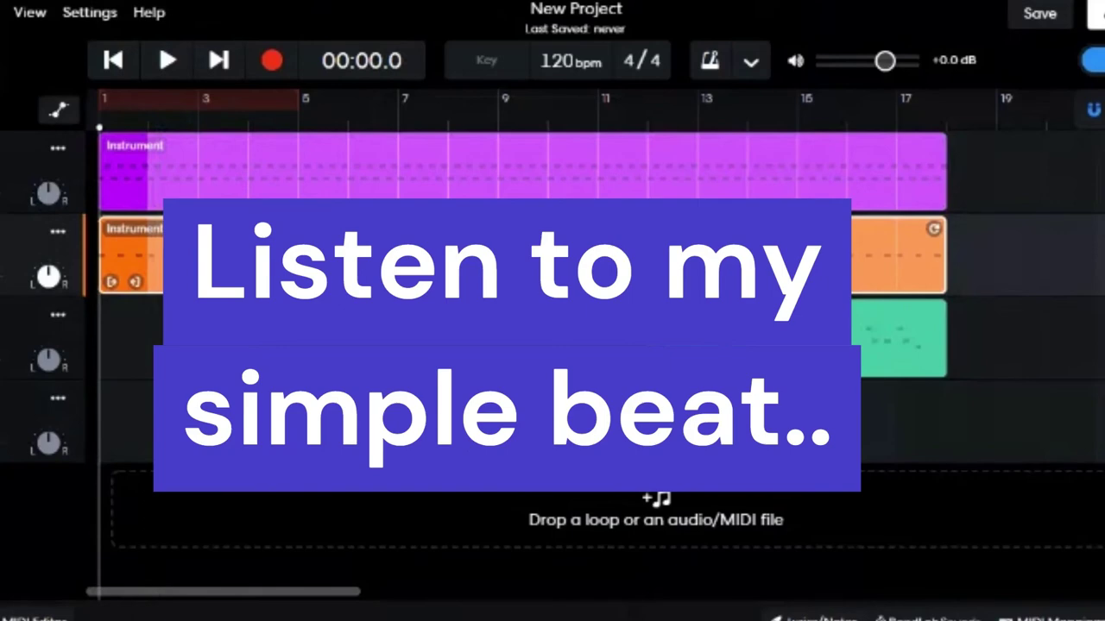
pyautogui.press('space')
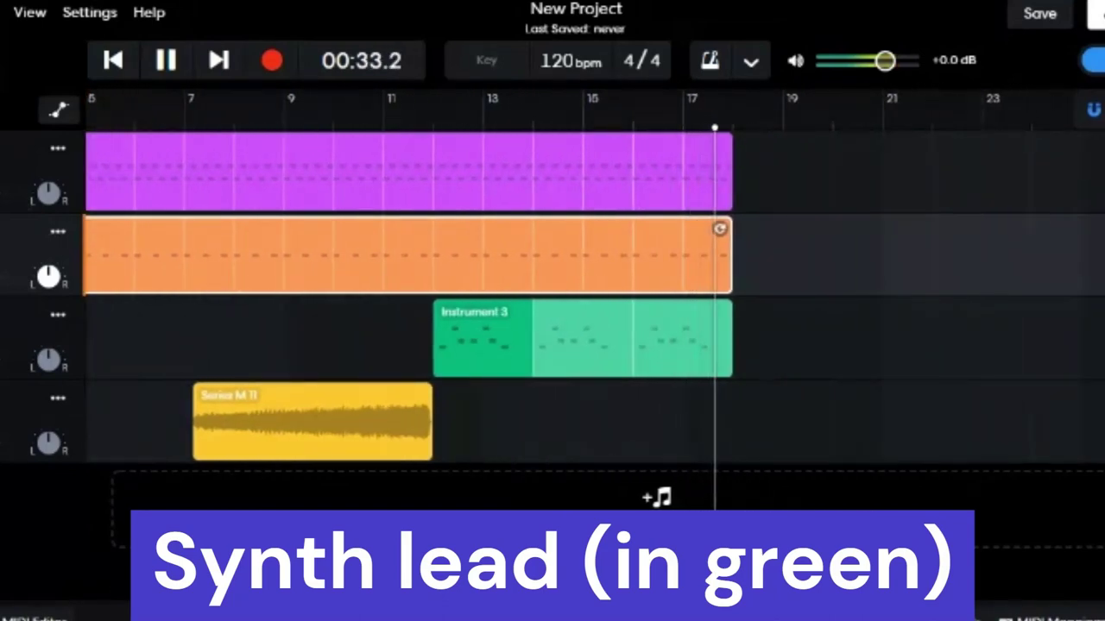
pyautogui.press('space')
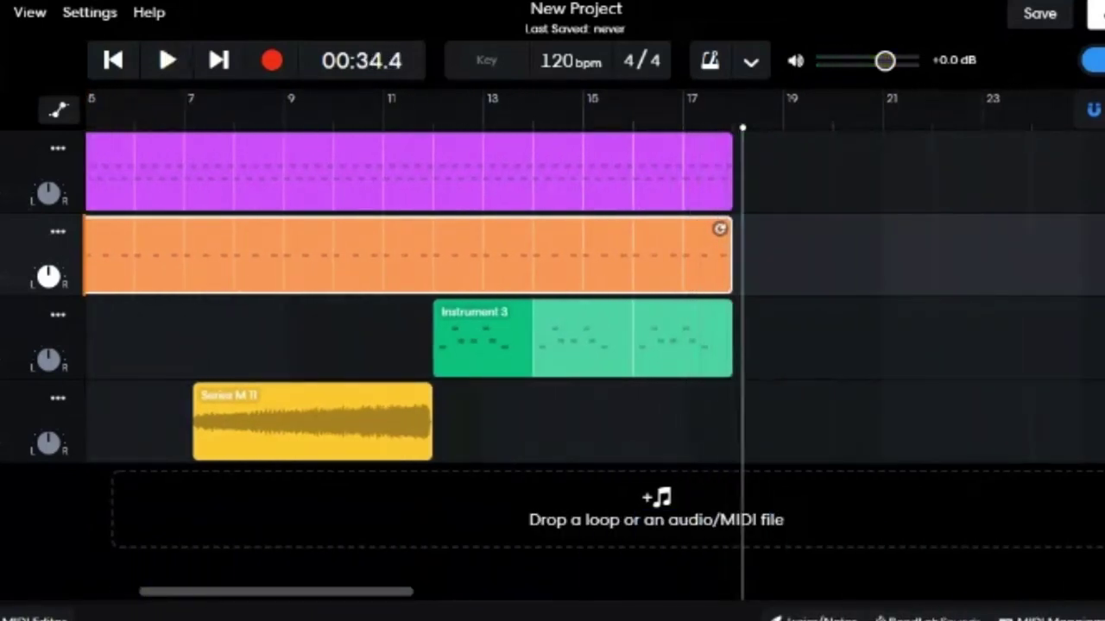